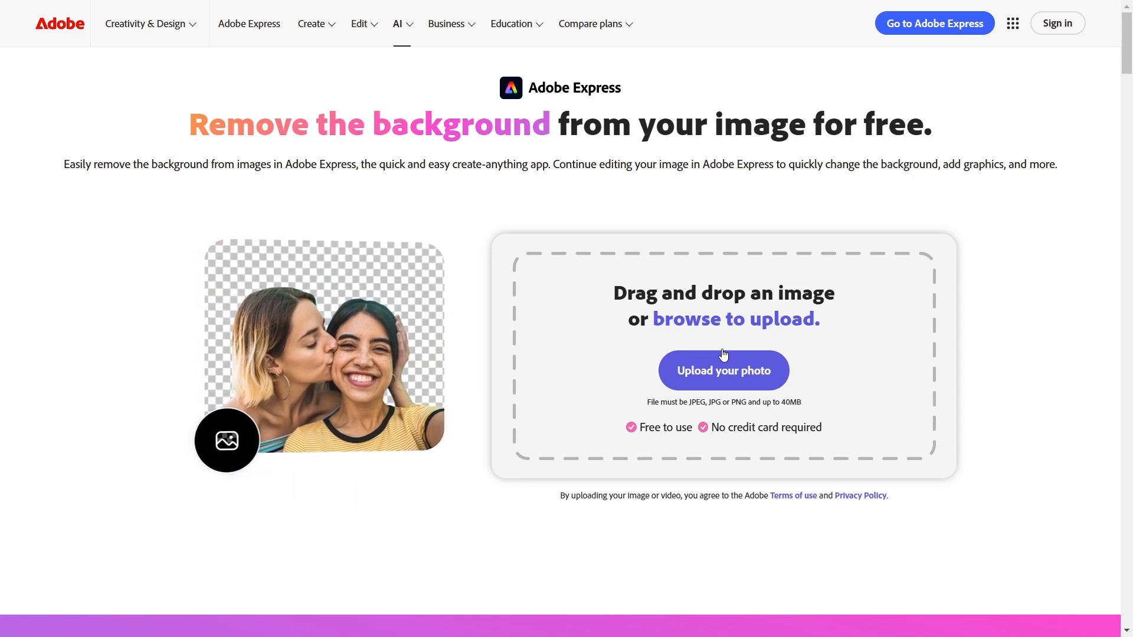
- Upload the football action photo to the Adobe Express background remover and download the cut-out image
mouse_move(723, 354)
mouse_down()
mouse_move(785, 447)
mouse_move(877, 359)
mouse_move(950, 337)
mouse_move(956, 289)
mouse_move(824, 341)
mouse_move(703, 338)
mouse_move(842, 360)
mouse_up()
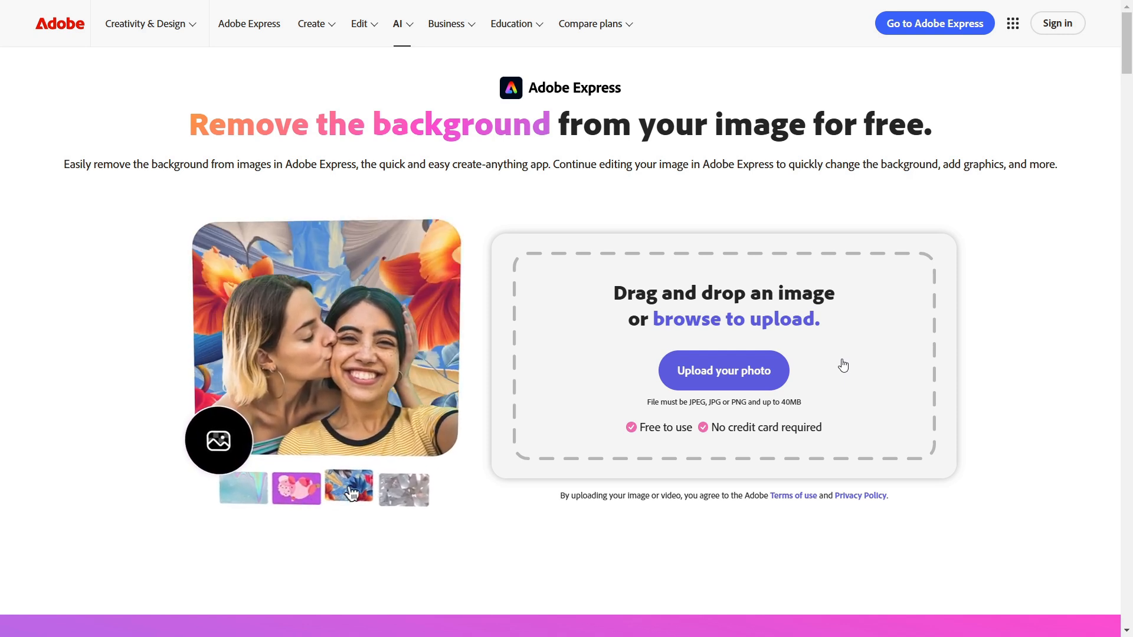
click(844, 366)
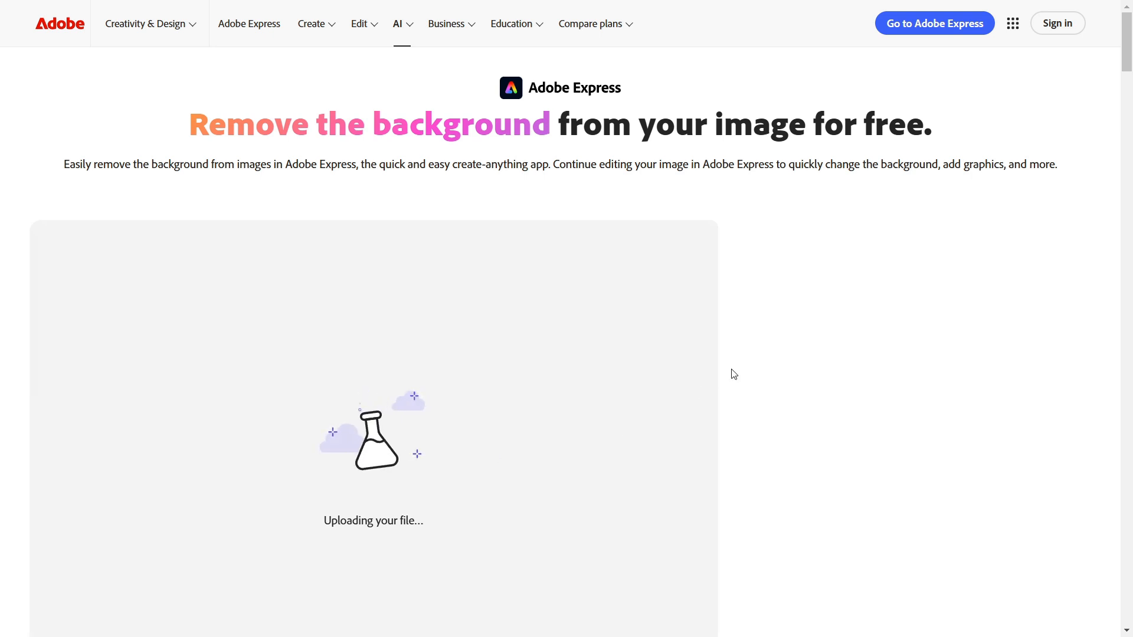
scroll(733, 374, down, 1)
scroll(776, 306, down, 1)
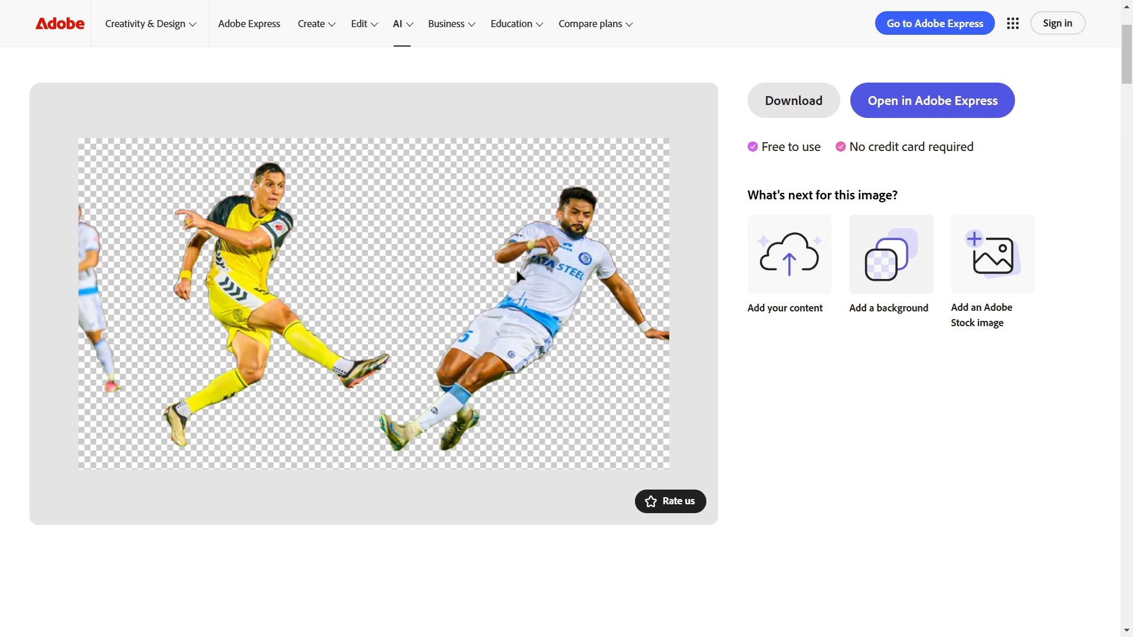
click(774, 112)
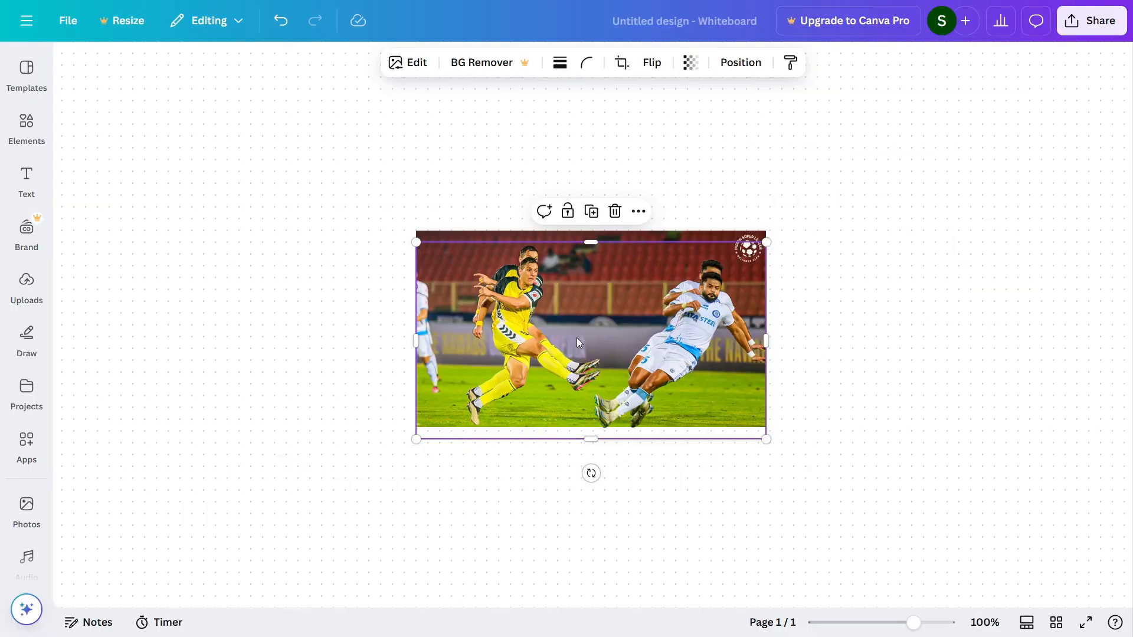
- In the Canva whiteboard, separate the two overlapping pictures, placing the cut-out players to the right of the original photo
drag(576, 331, 575, 407)
drag(465, 254, 280, 139)
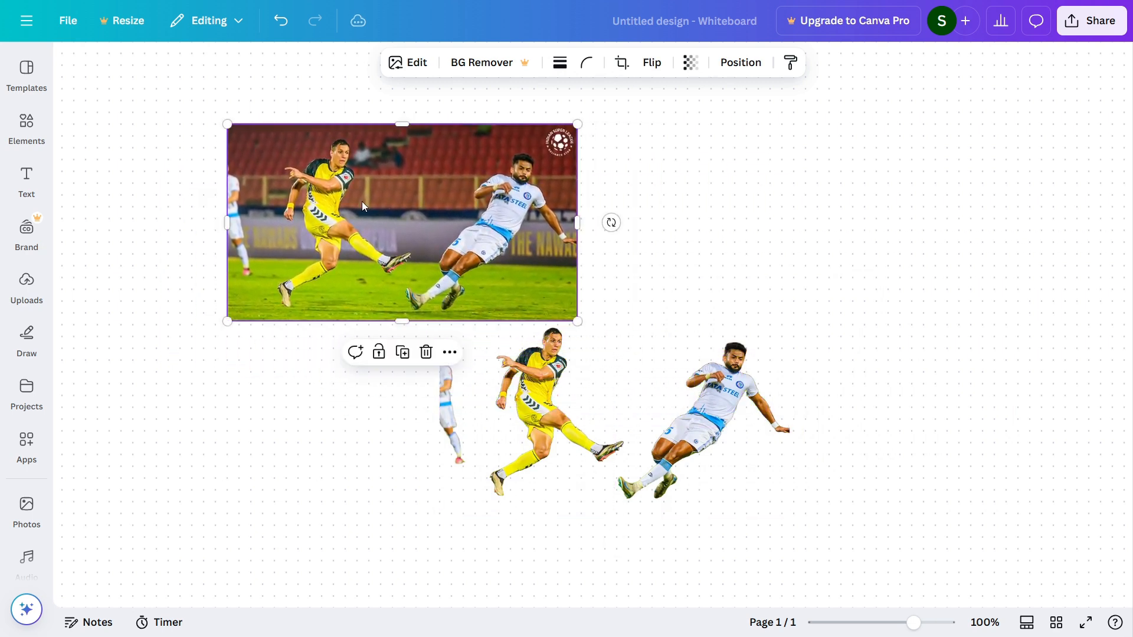
click(553, 410)
drag(553, 409, 715, 225)
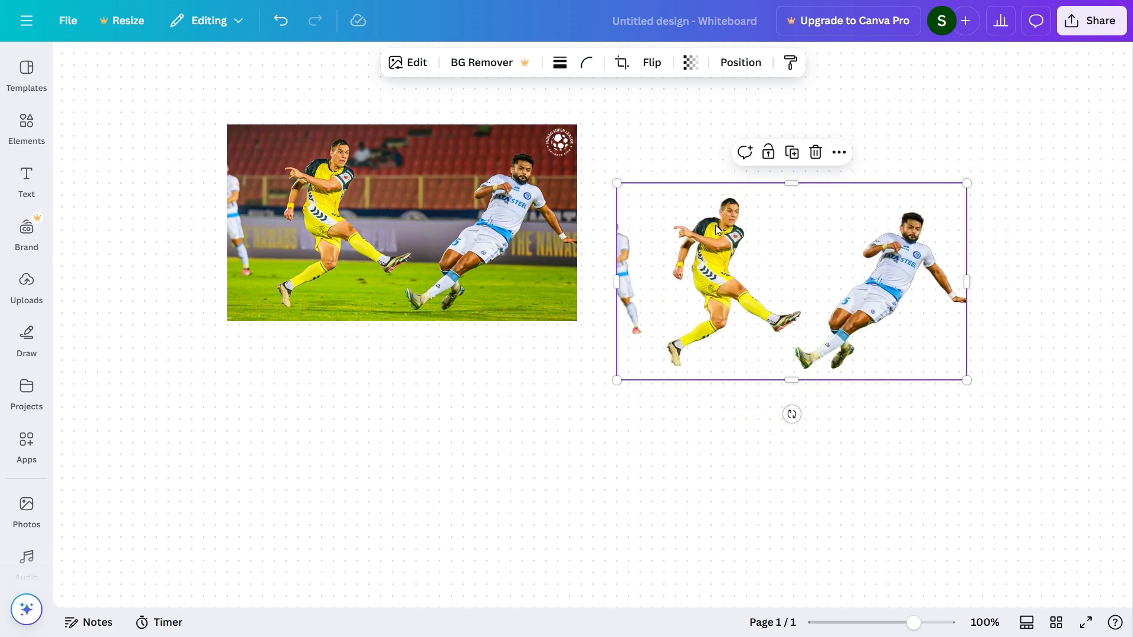
- Add a square shape to the whiteboard and fill it with white
click(31, 124)
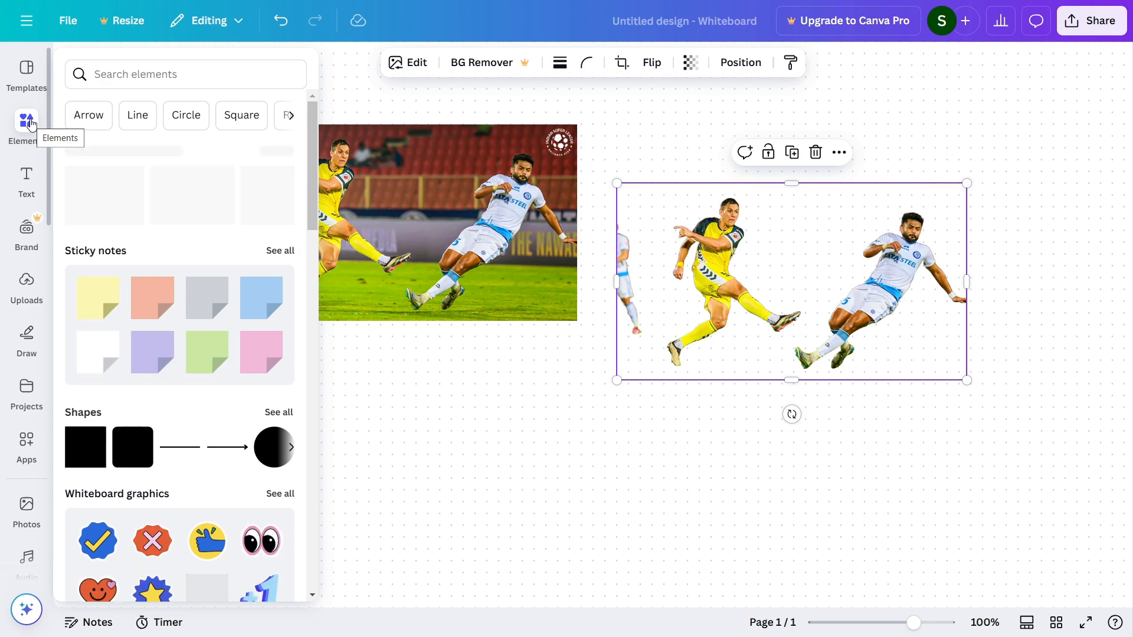
click(103, 452)
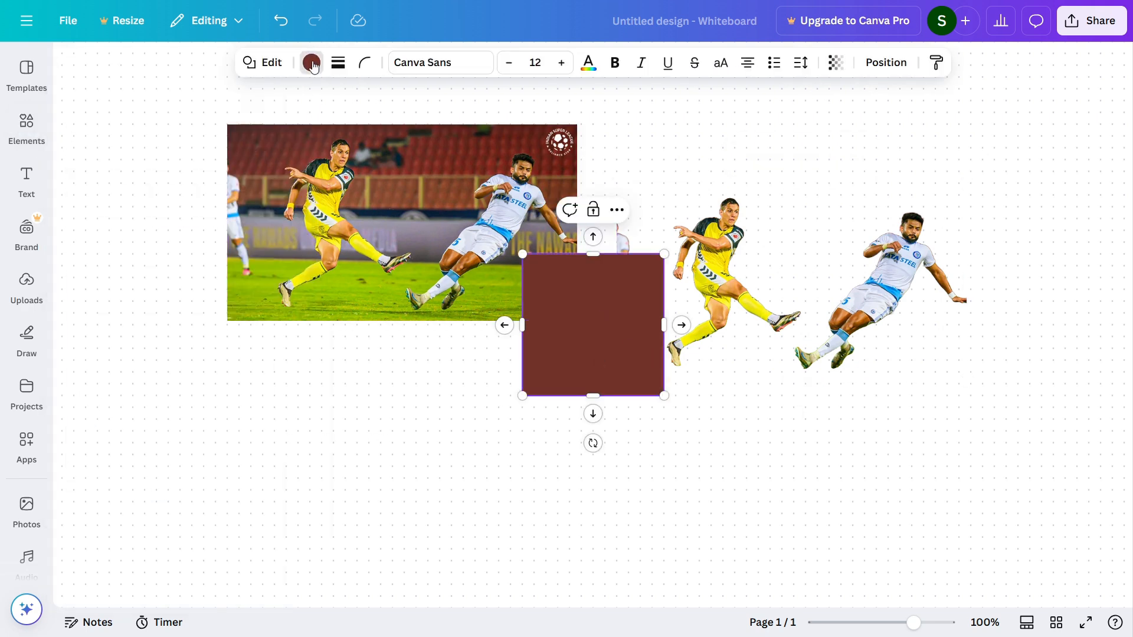
click(312, 62)
click(199, 214)
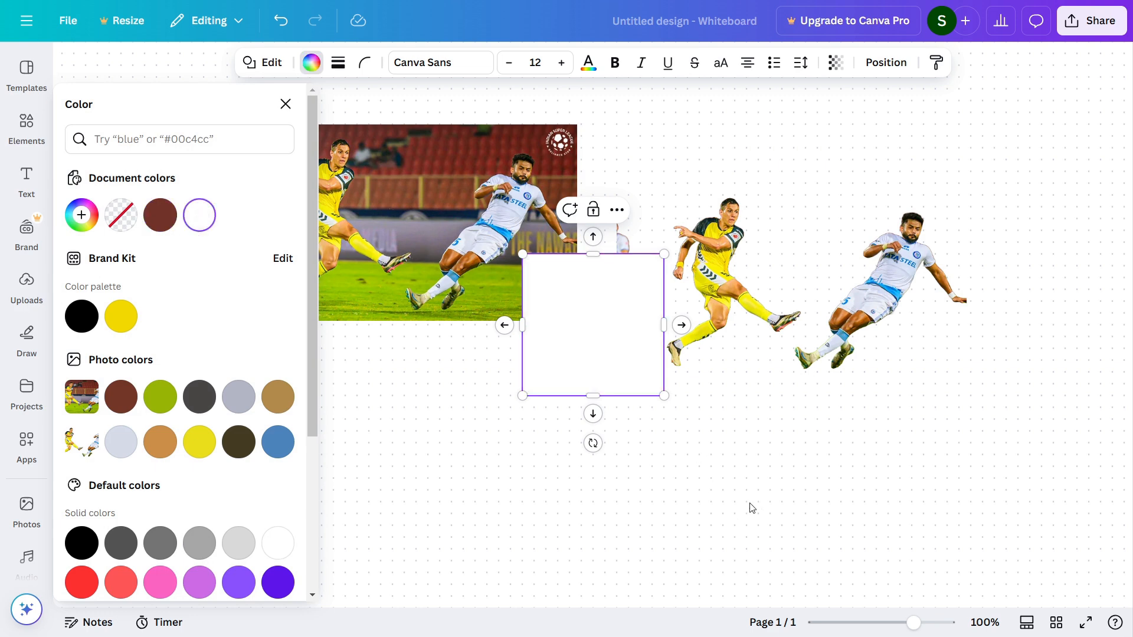
click(574, 329)
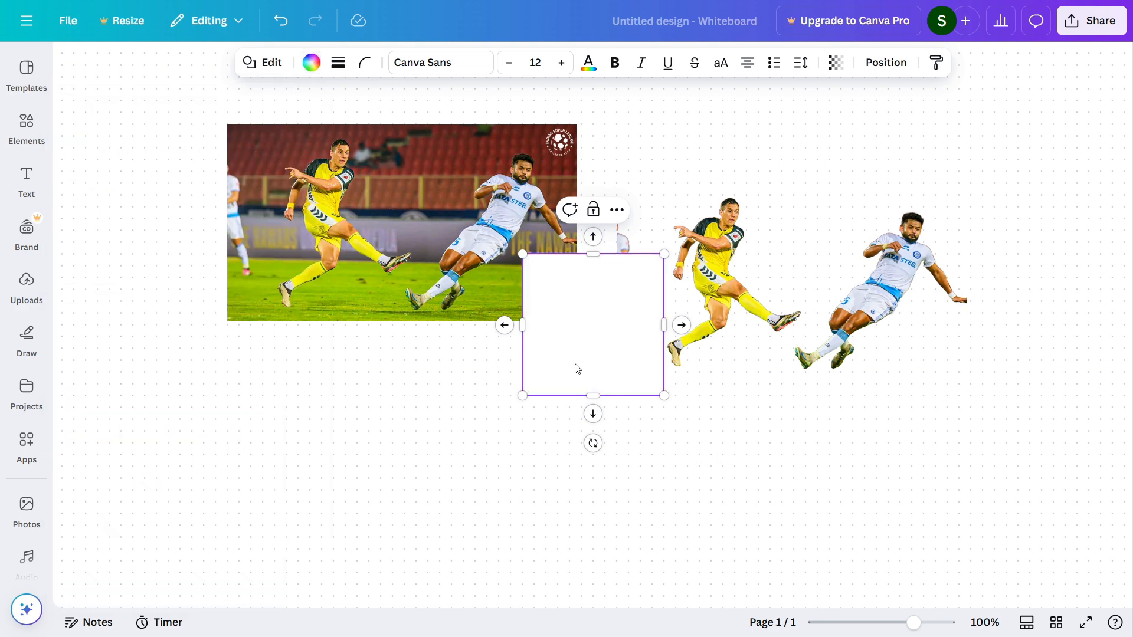
- Move the white square onto the cut-out players and stretch it to match the cut-out image's full frame
drag(593, 320, 688, 250)
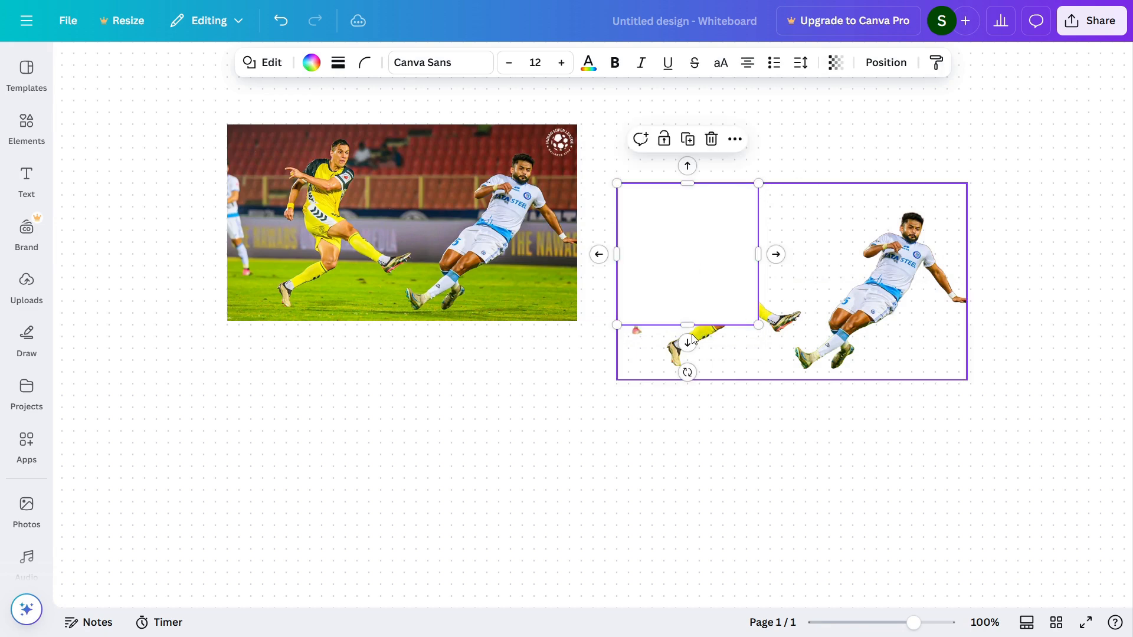
drag(687, 326, 686, 380)
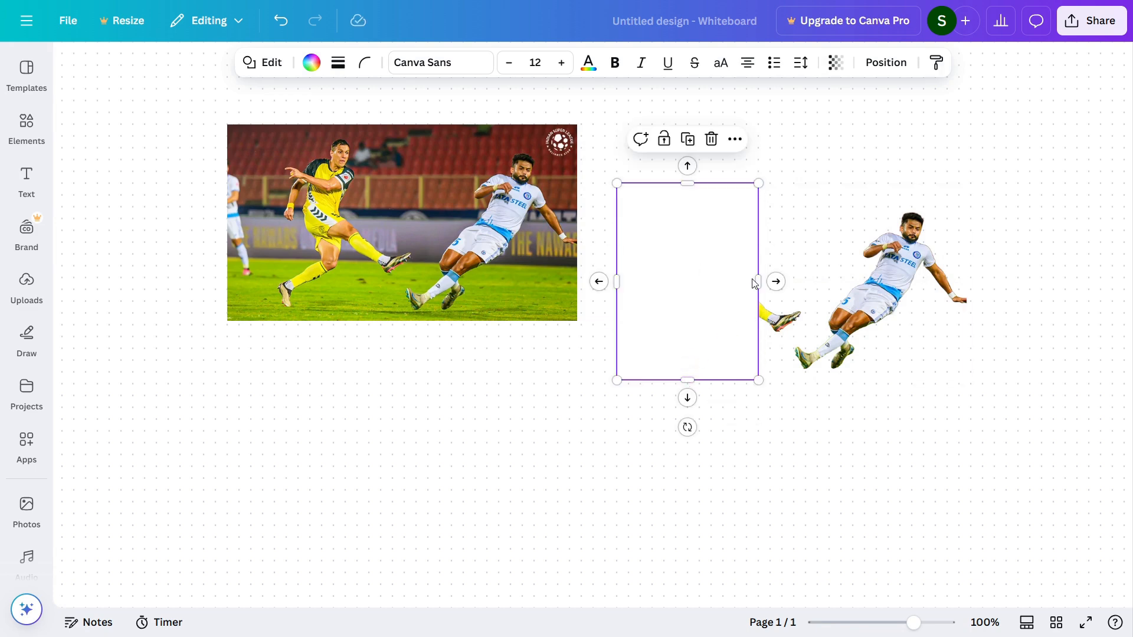
drag(757, 282, 967, 281)
click(812, 246)
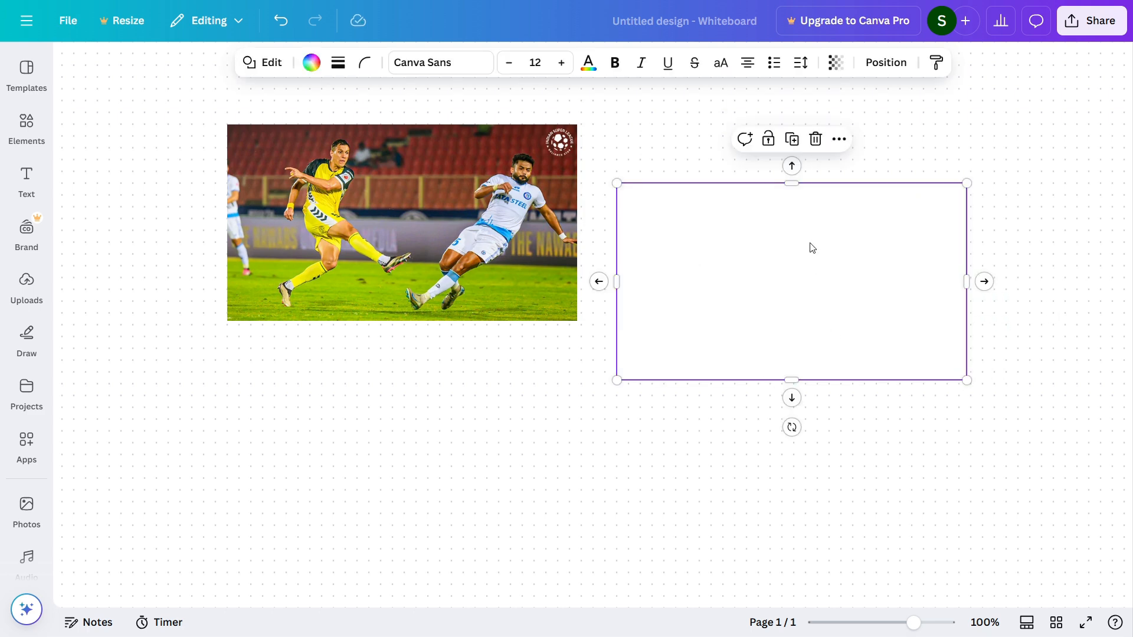
- Send the white rectangle one layer backward behind the cut-out players, and undo that layer change
key(ctrl+bracketleft)
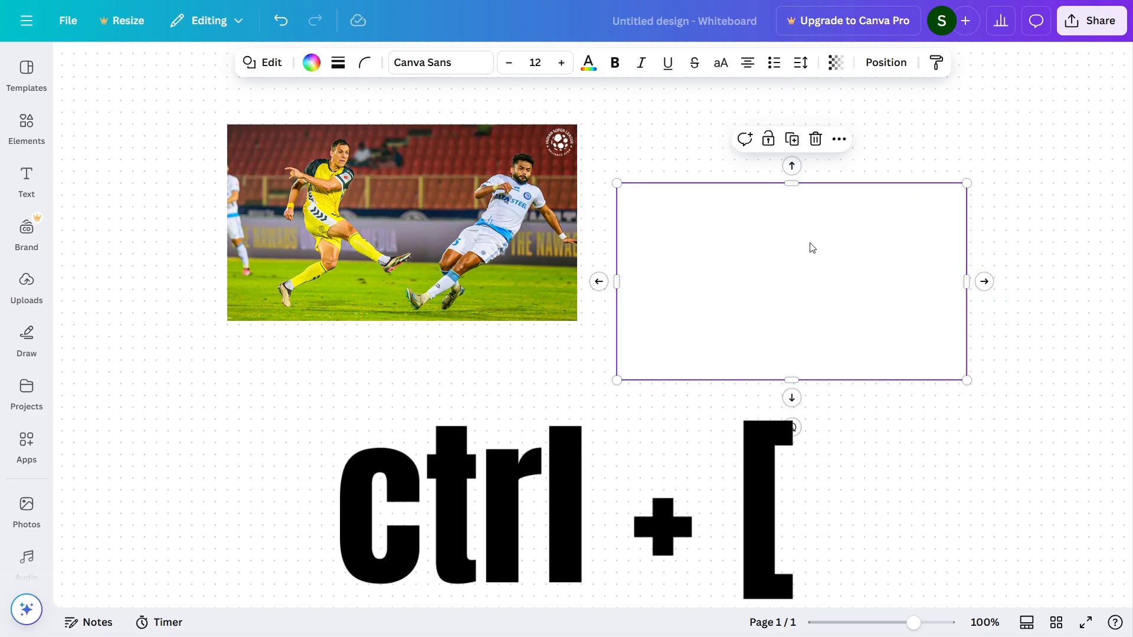
key(ctrl+bracketleft)
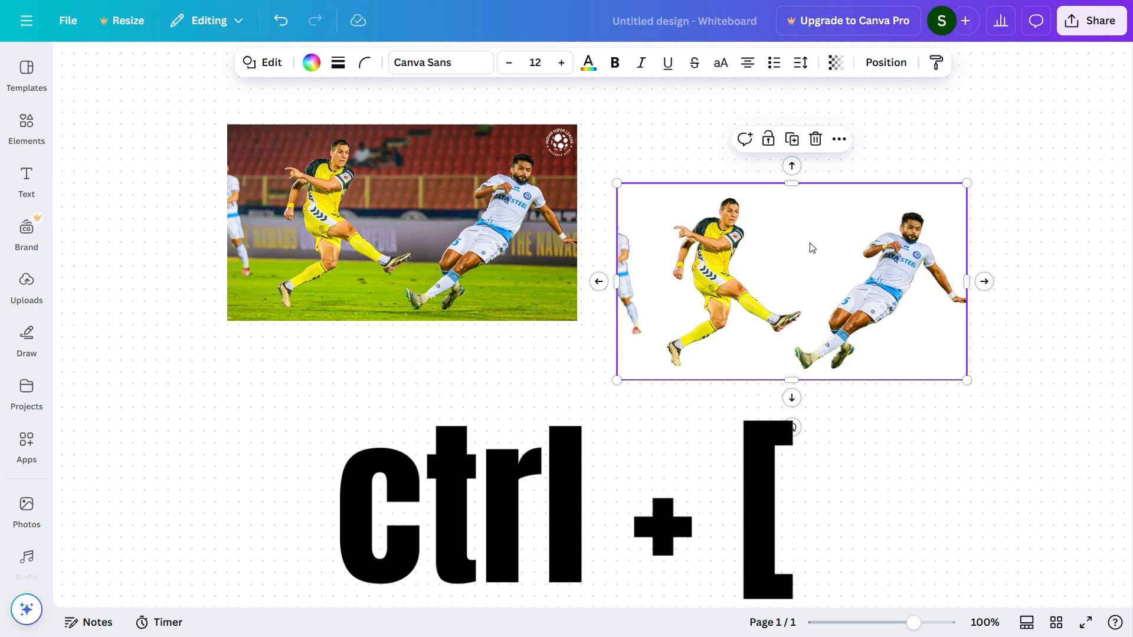
click(938, 351)
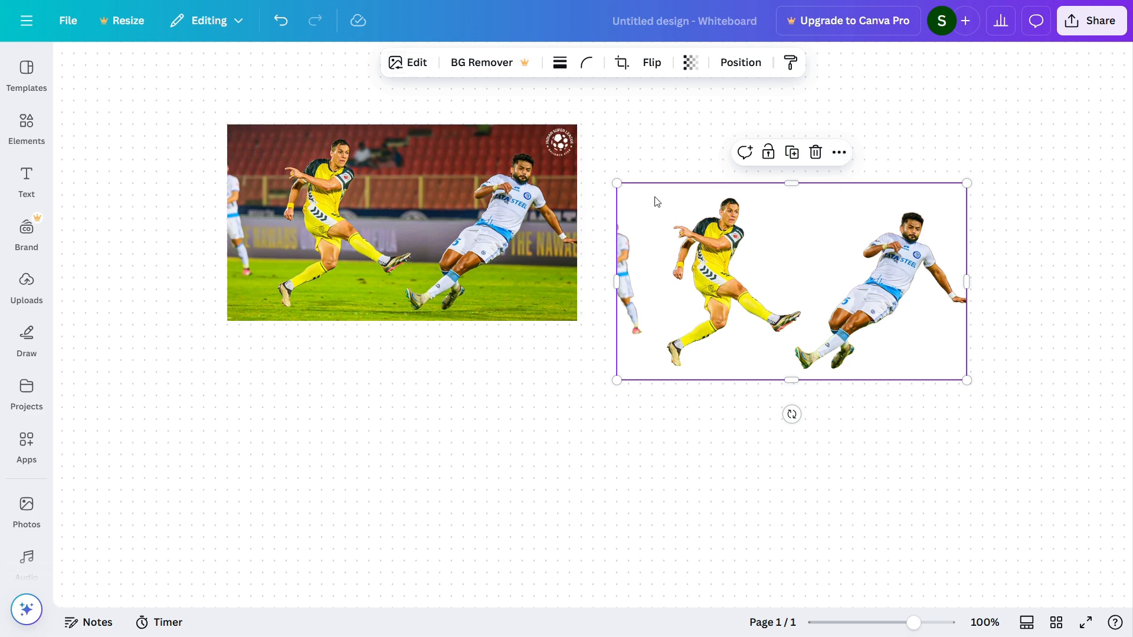
click(1004, 286)
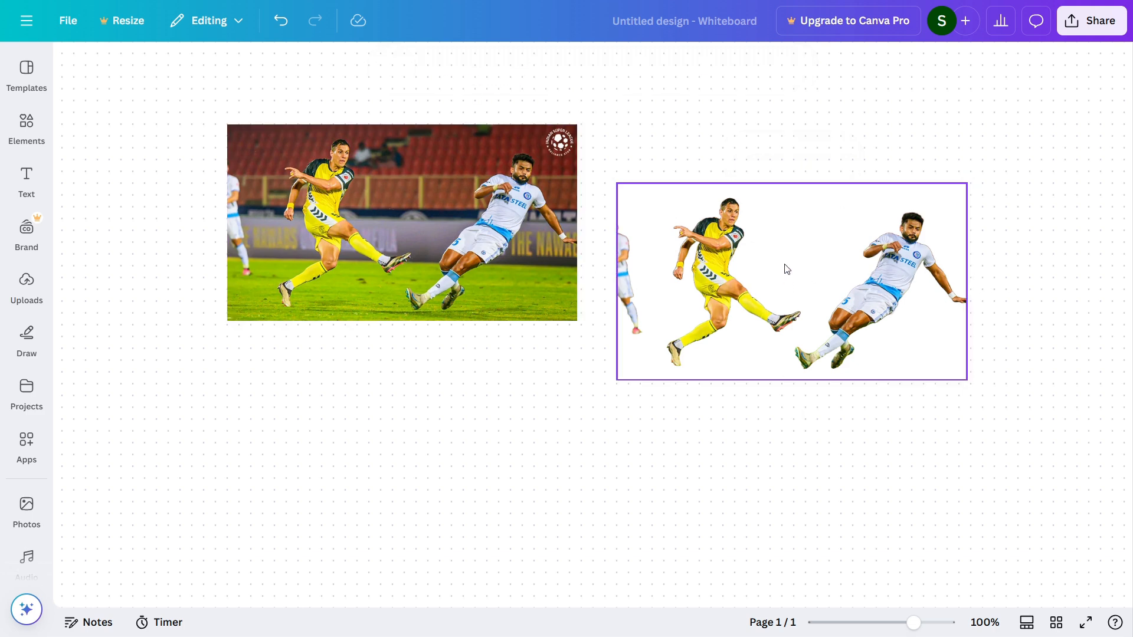
key(ctrl+z)
- Fill the rectangle covering the cut-out players with the yellow from the Brand Kit palette
click(761, 262)
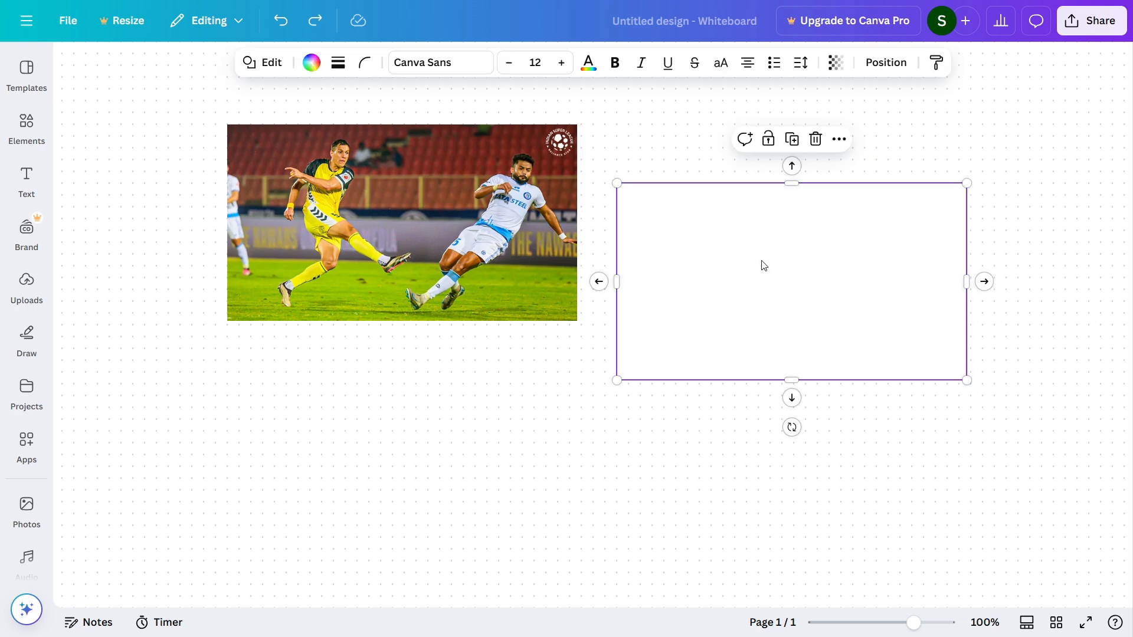
click(311, 63)
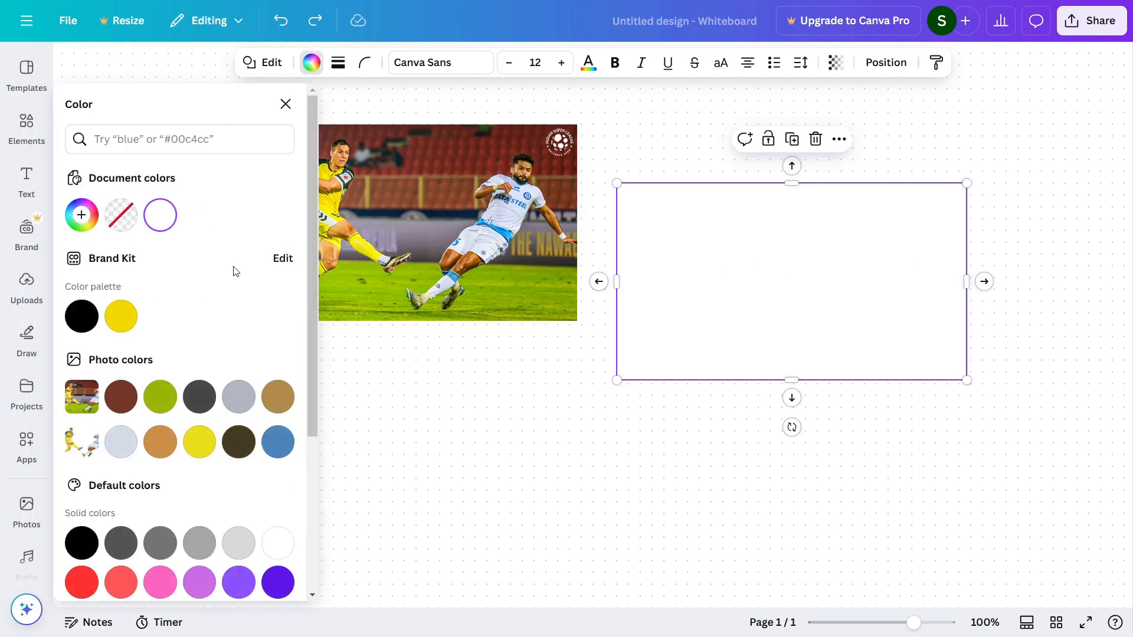
click(121, 319)
click(1062, 336)
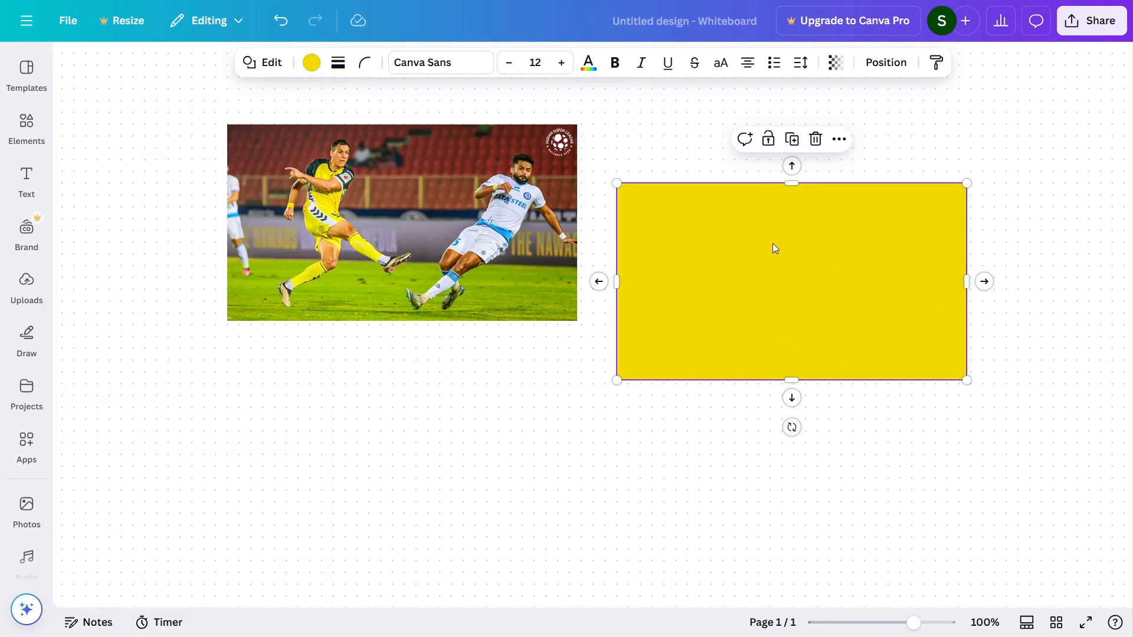
- Send the yellow rectangle one layer backward so it forms the background of the cut-out players
click(839, 140)
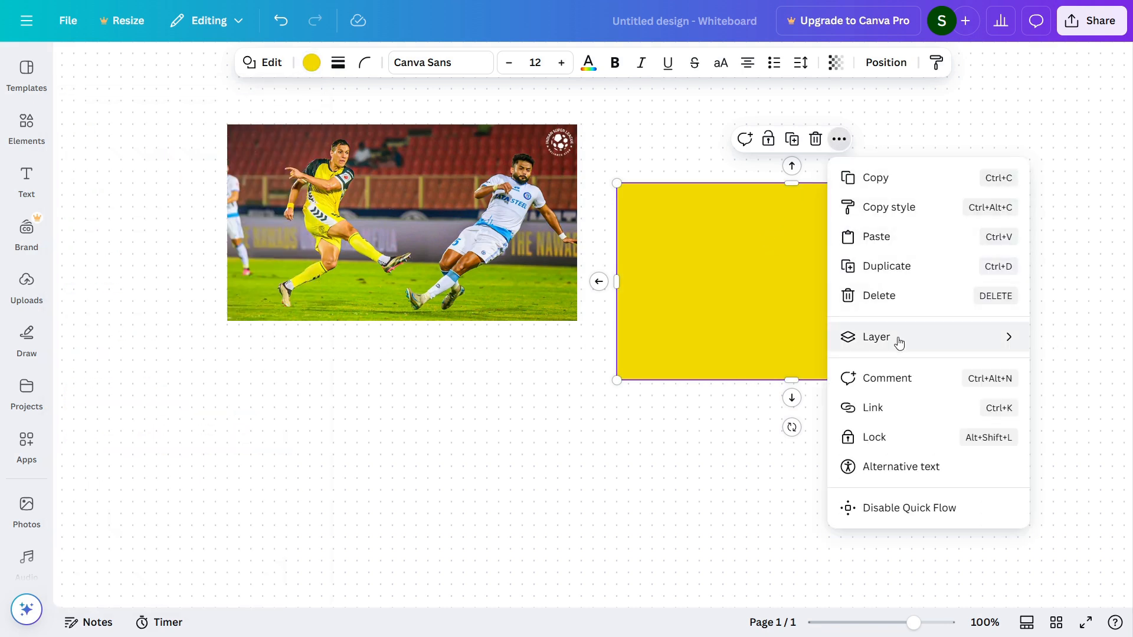
mouse_move(898, 343)
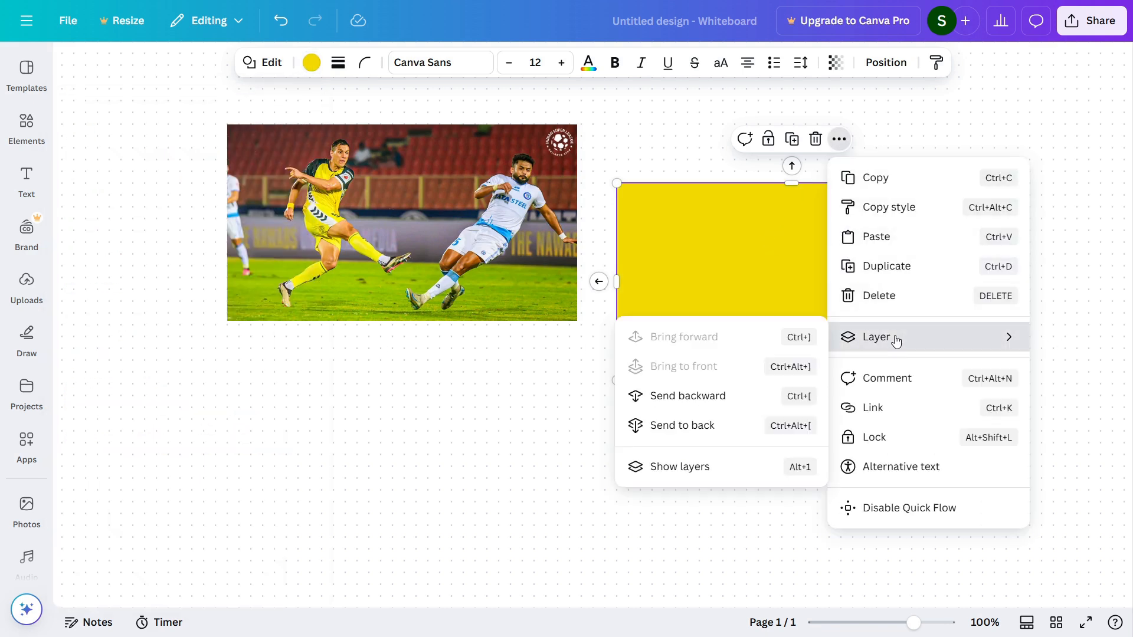
click(690, 398)
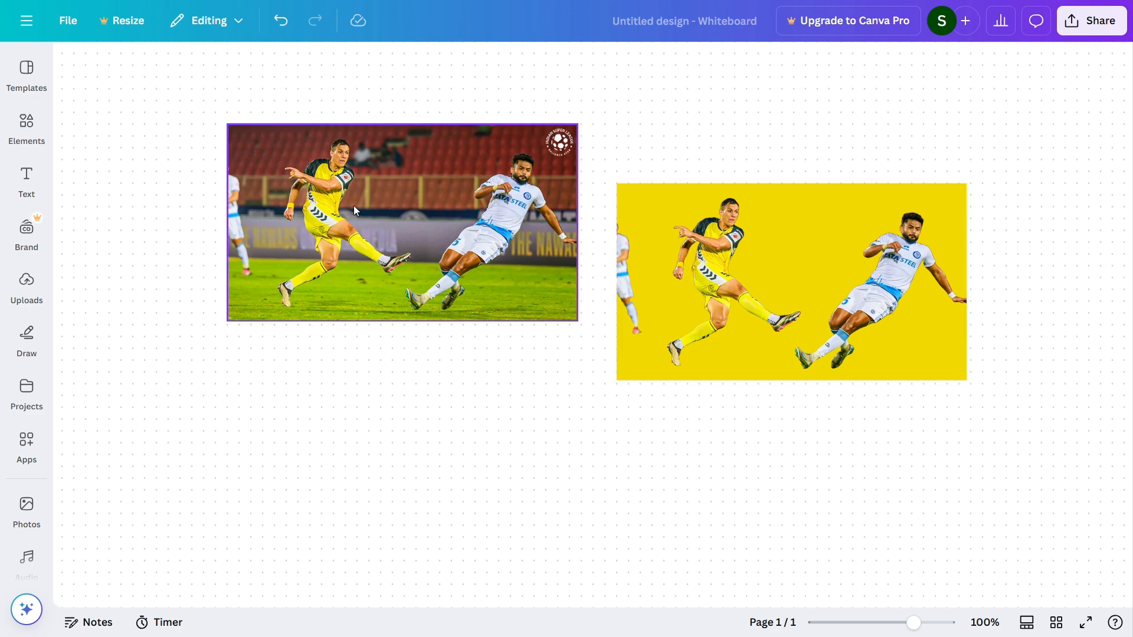
- Move the original photo slightly down and align the cut-out players exactly over the matching players in it
click(413, 201)
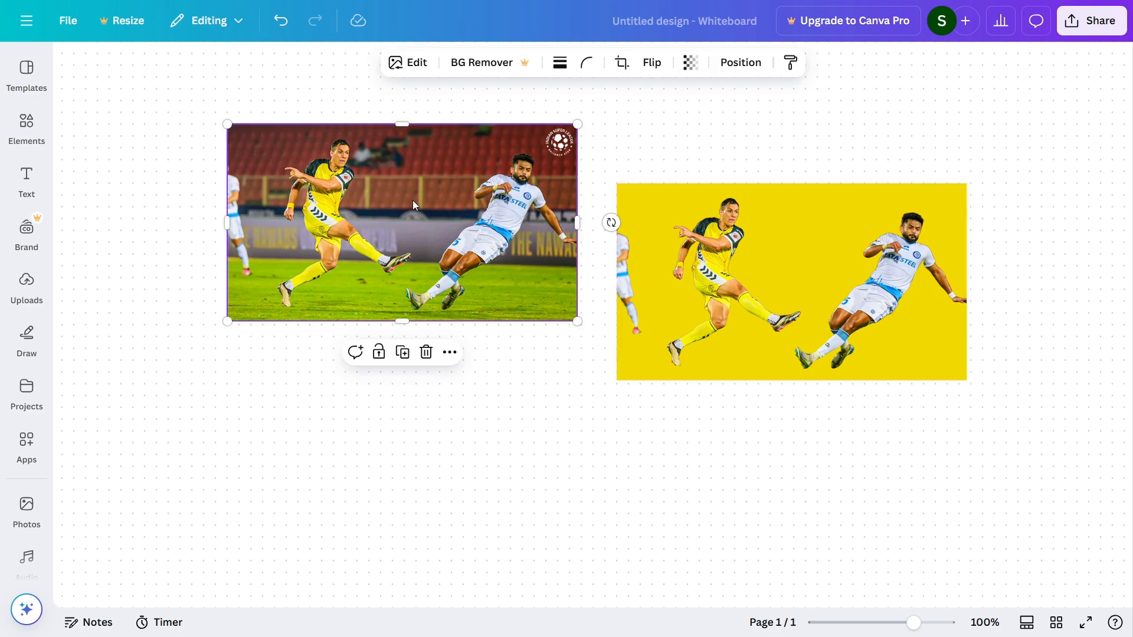
drag(412, 207, 414, 249)
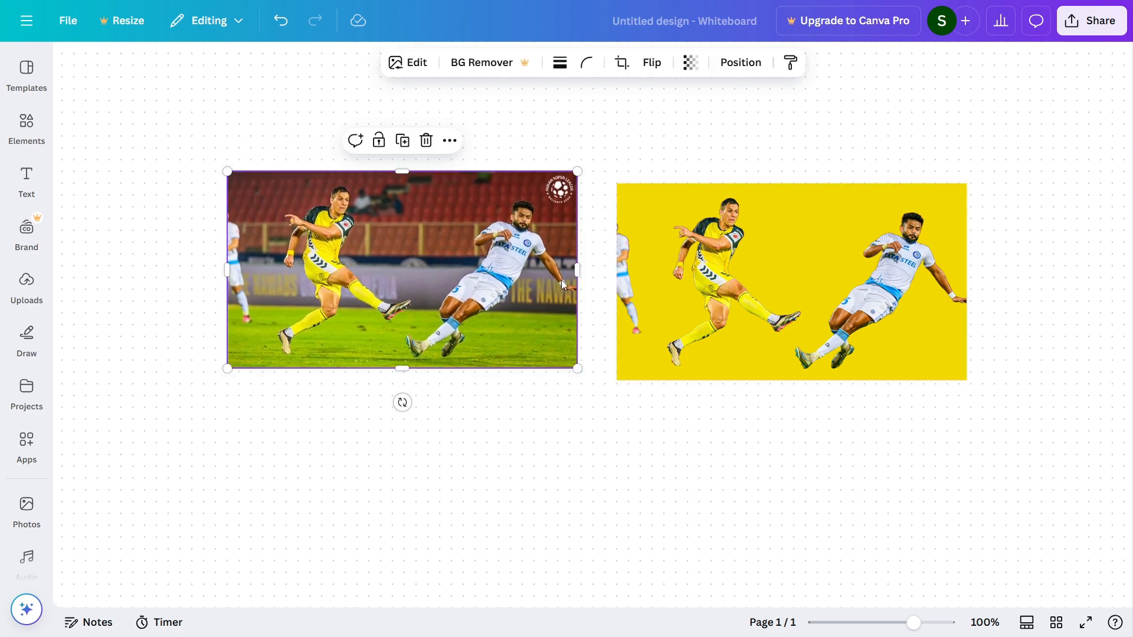
click(695, 273)
drag(695, 274, 308, 268)
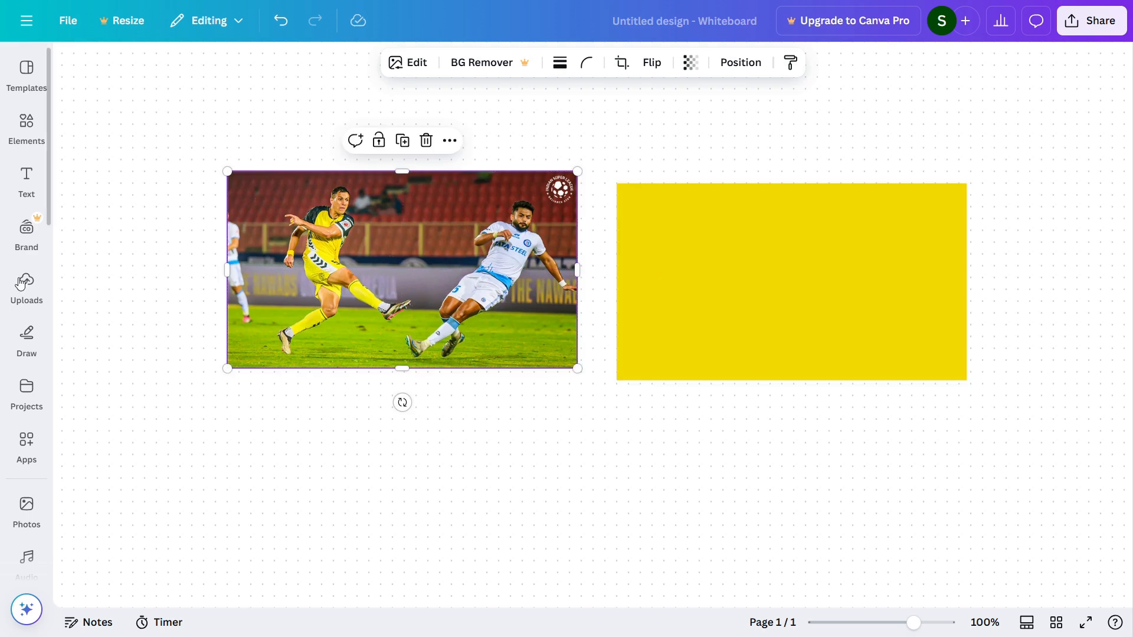
- Add a heading text box below the original photo and replace its text with GOAL
click(27, 179)
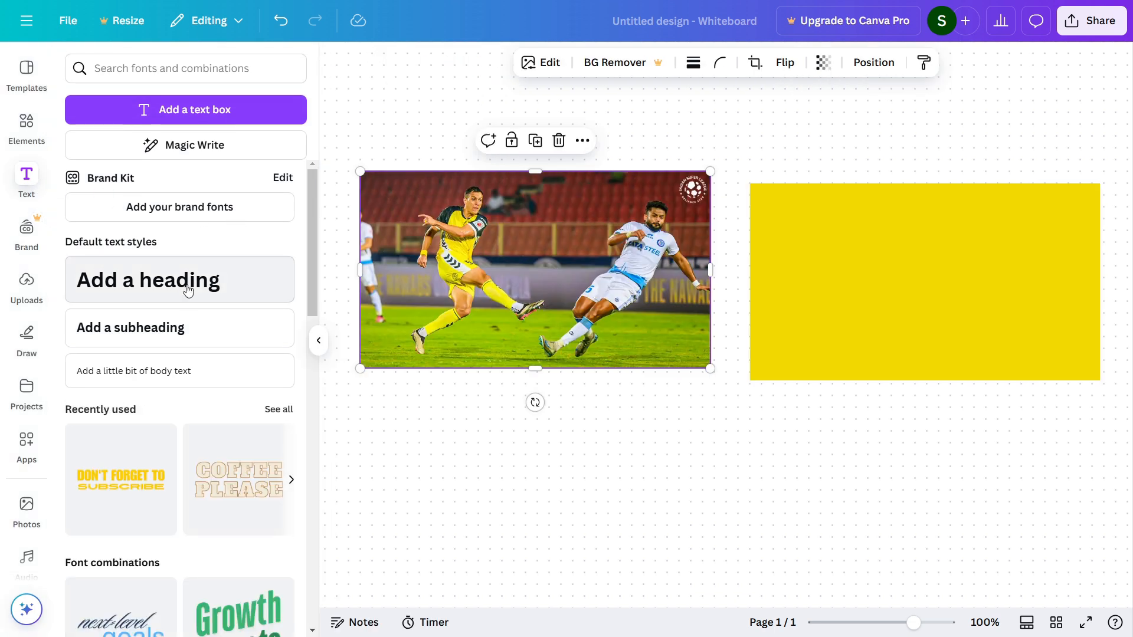
click(179, 286)
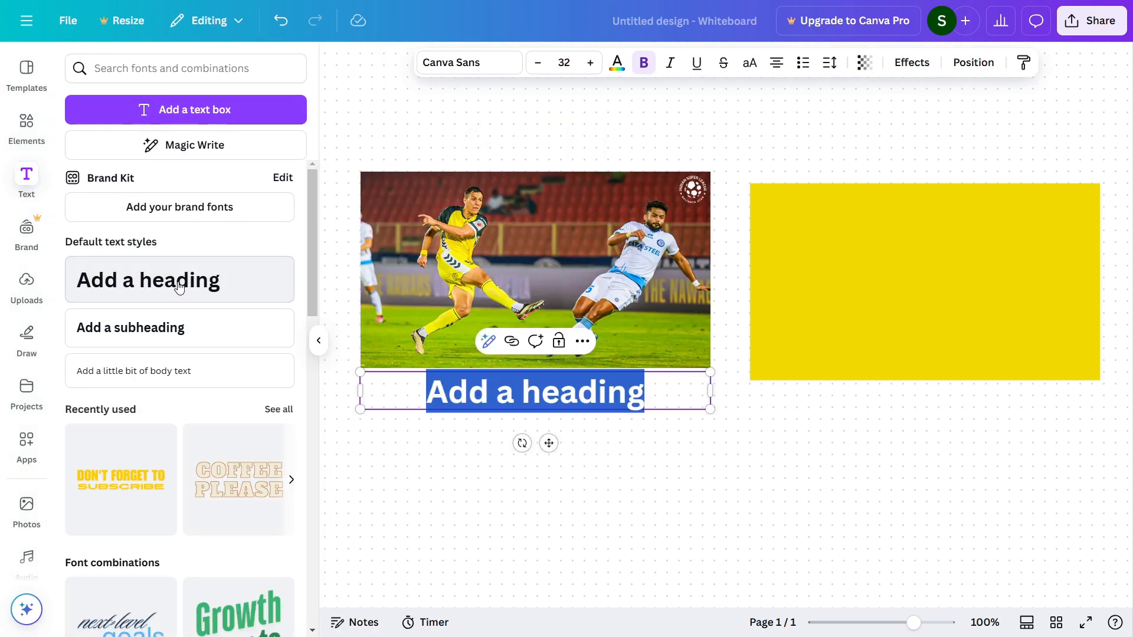
click(575, 401)
drag(661, 397, 435, 399)
text(GOL)
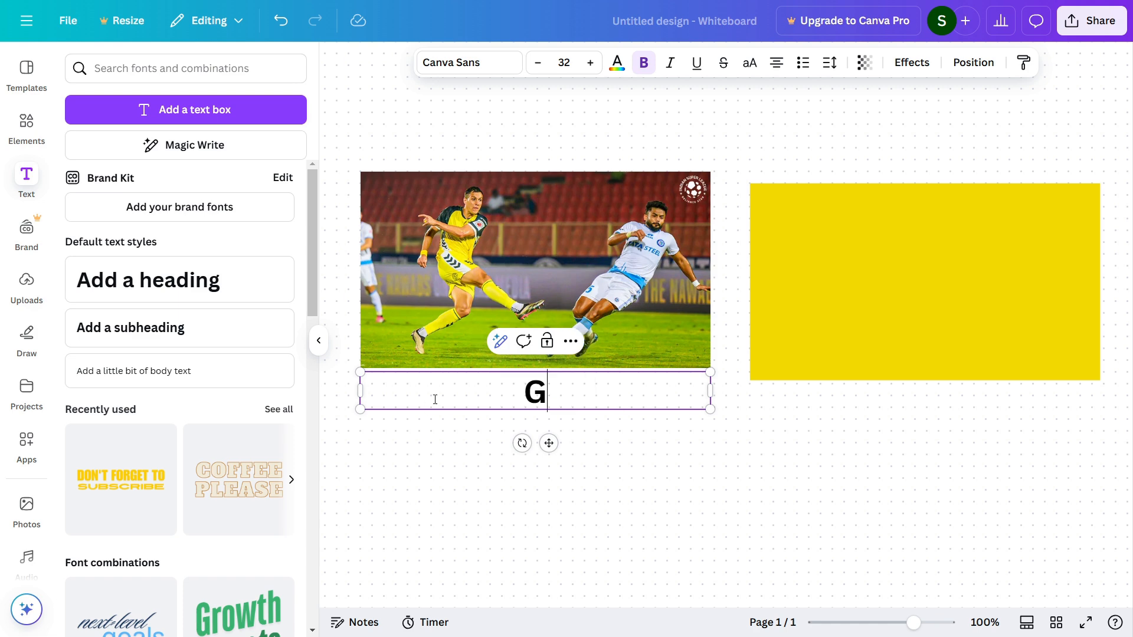
key(BackSpace)
key(BackSpace)
text(OAL)
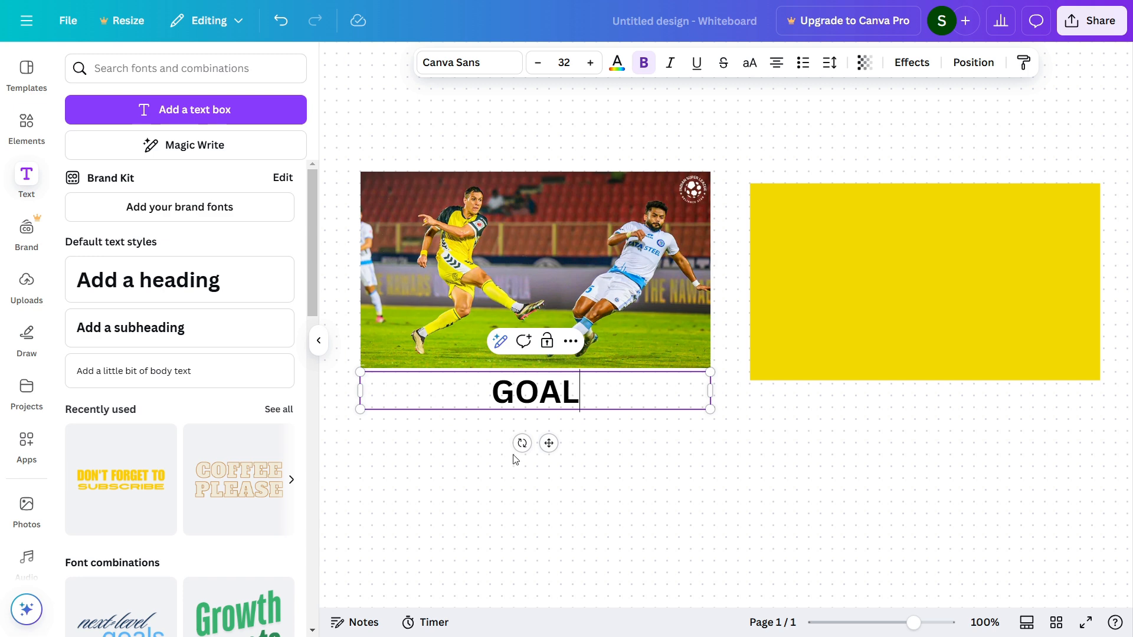
click(625, 460)
- Apply the Neon text effect to the GOAL heading
click(547, 395)
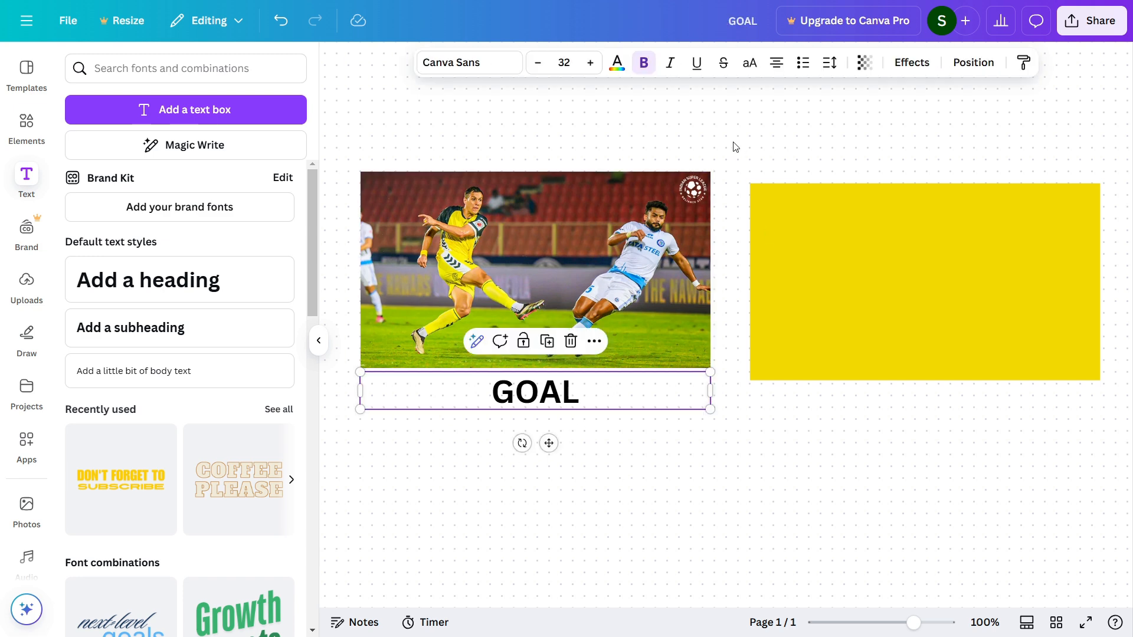
click(912, 62)
click(268, 154)
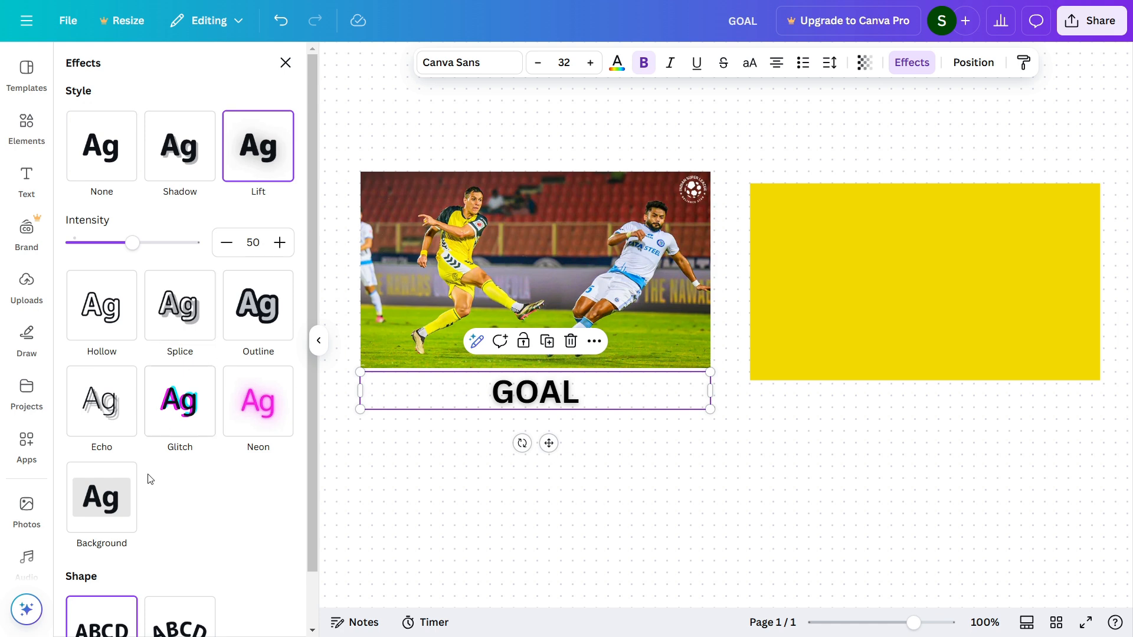
click(286, 396)
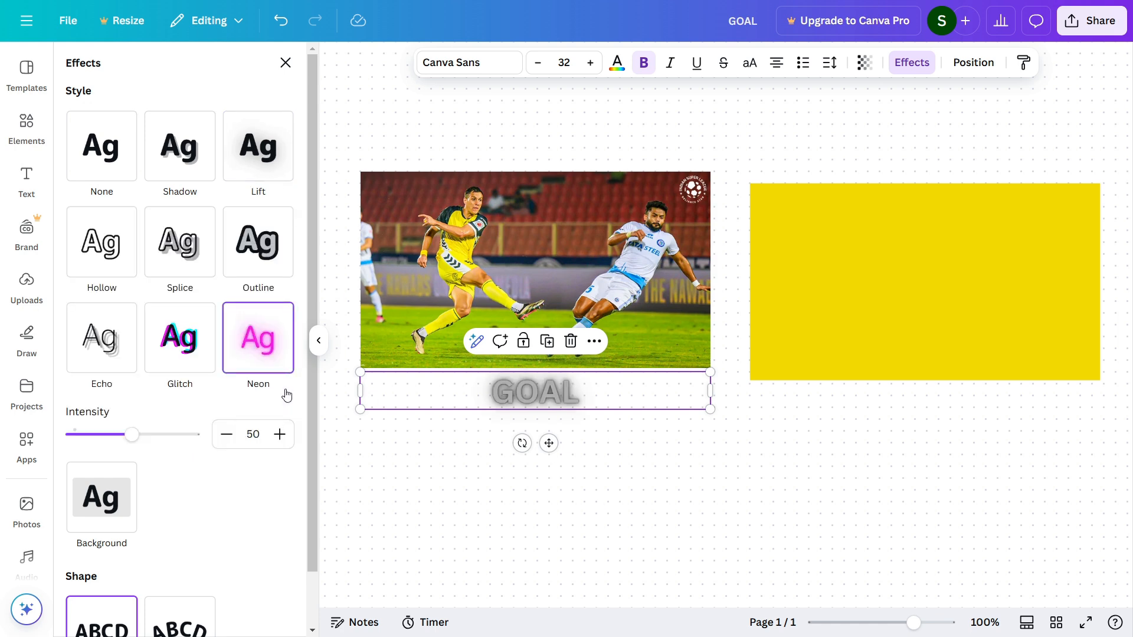
- Set the GOAL heading's text colour to the default solid red
click(617, 62)
click(122, 275)
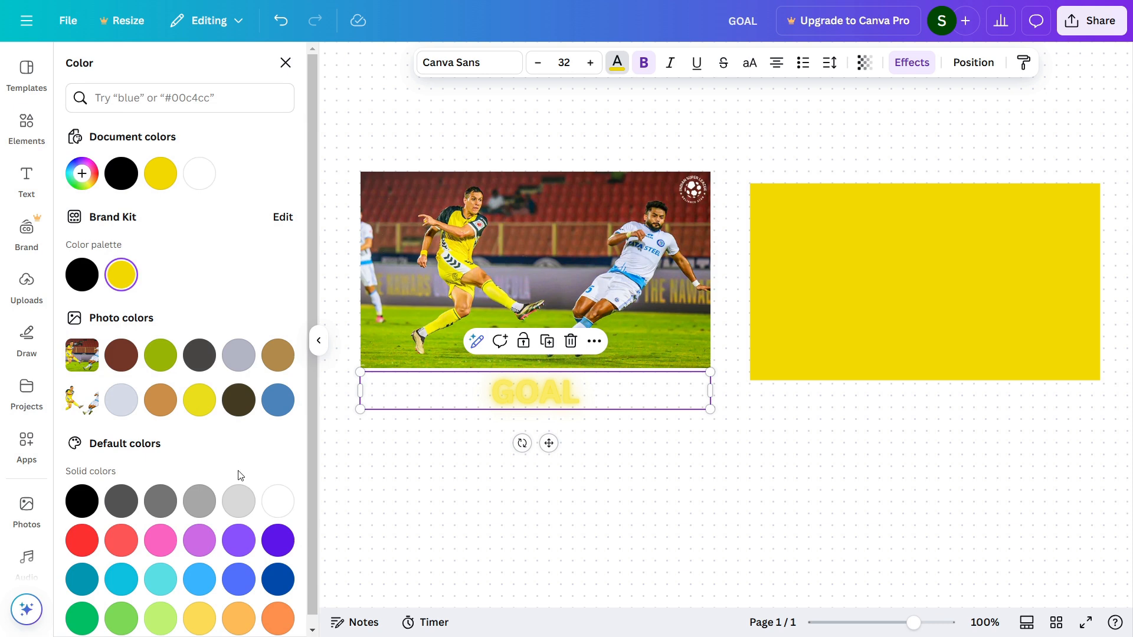
scroll(240, 475, down, 1)
click(88, 533)
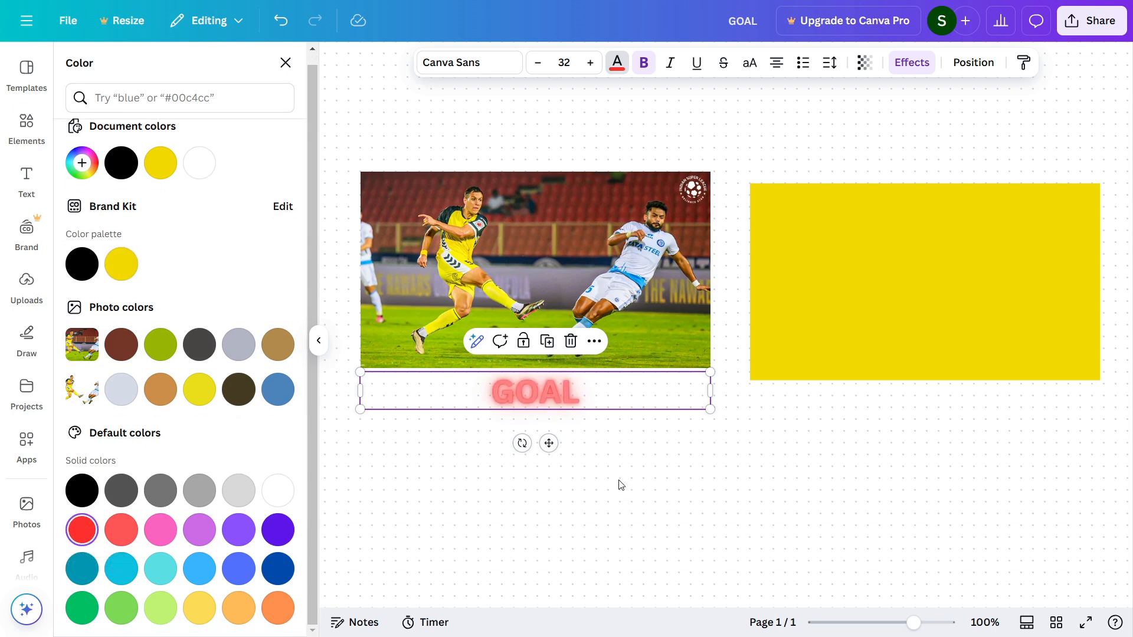
- Move the GOAL heading up onto the football photo, centred between the two main players
click(680, 454)
click(524, 393)
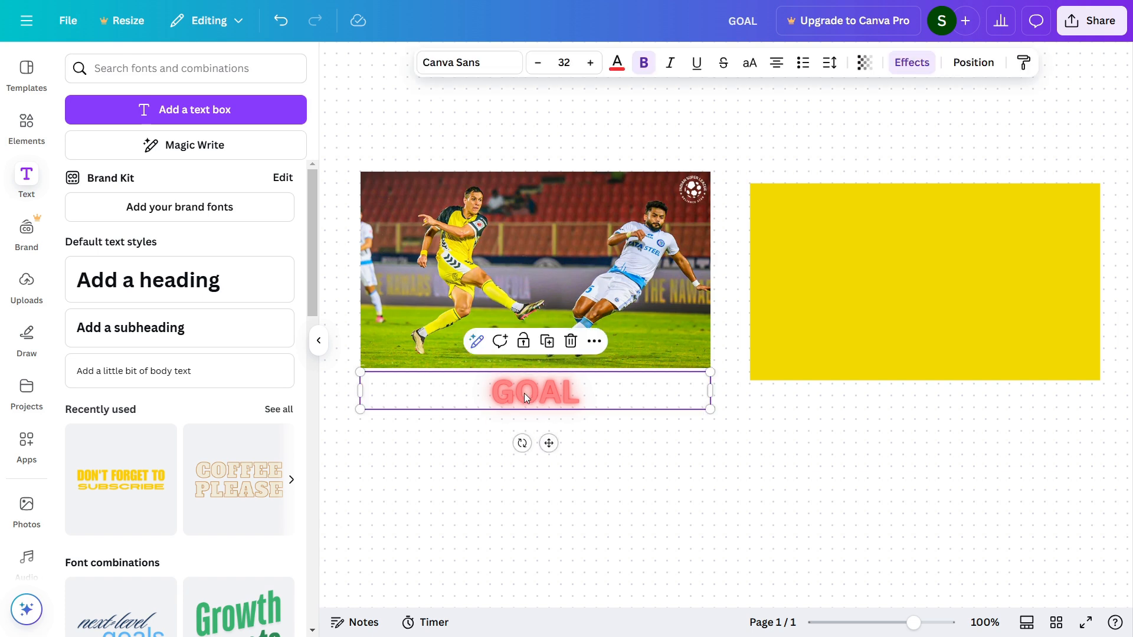
drag(524, 393, 521, 256)
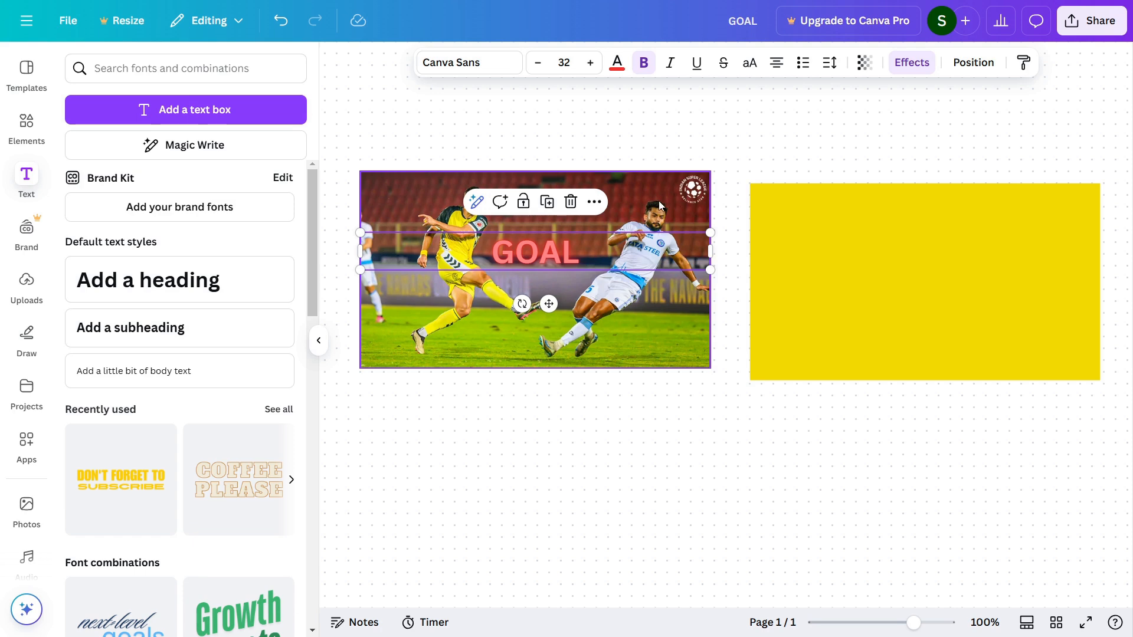
click(393, 136)
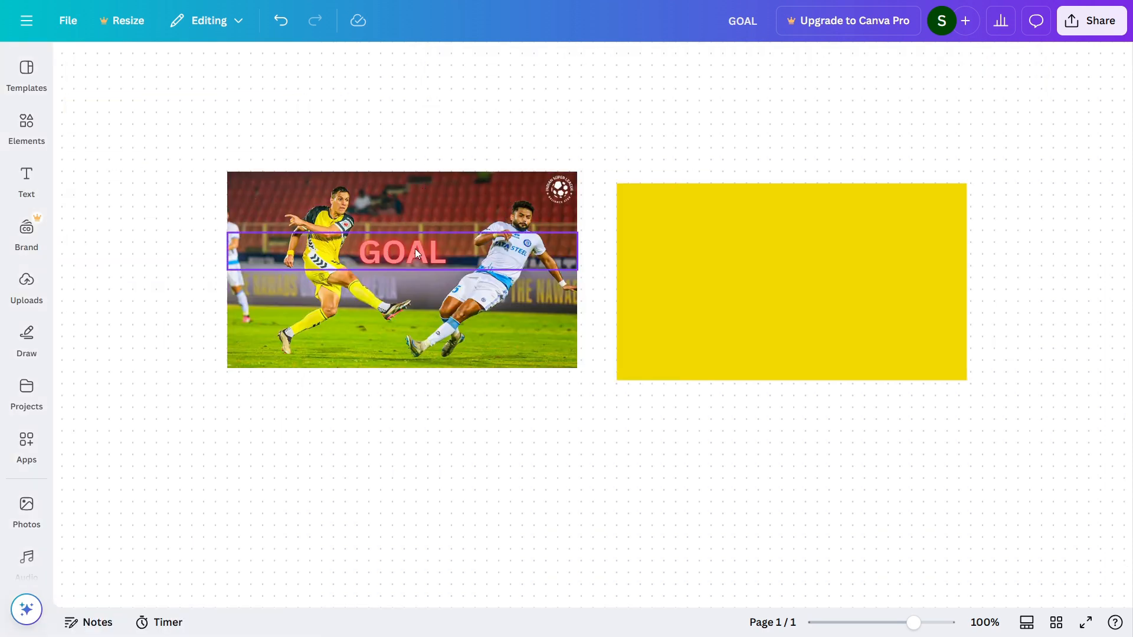
- Send the GOAL heading one layer backward so it sits behind the cut-out players
click(429, 248)
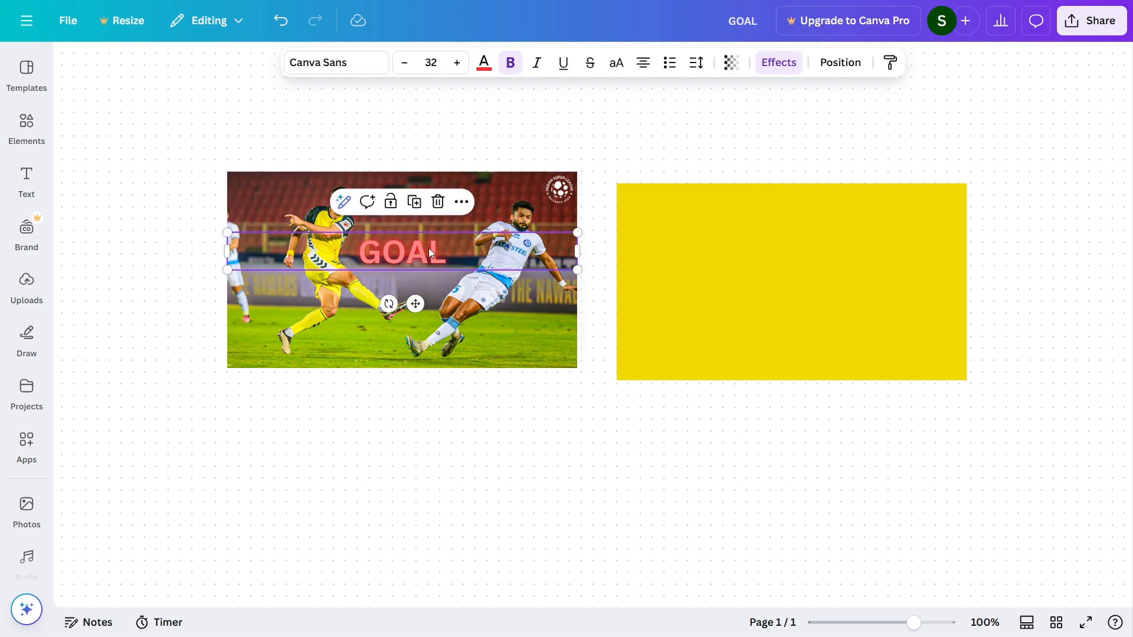
click(462, 203)
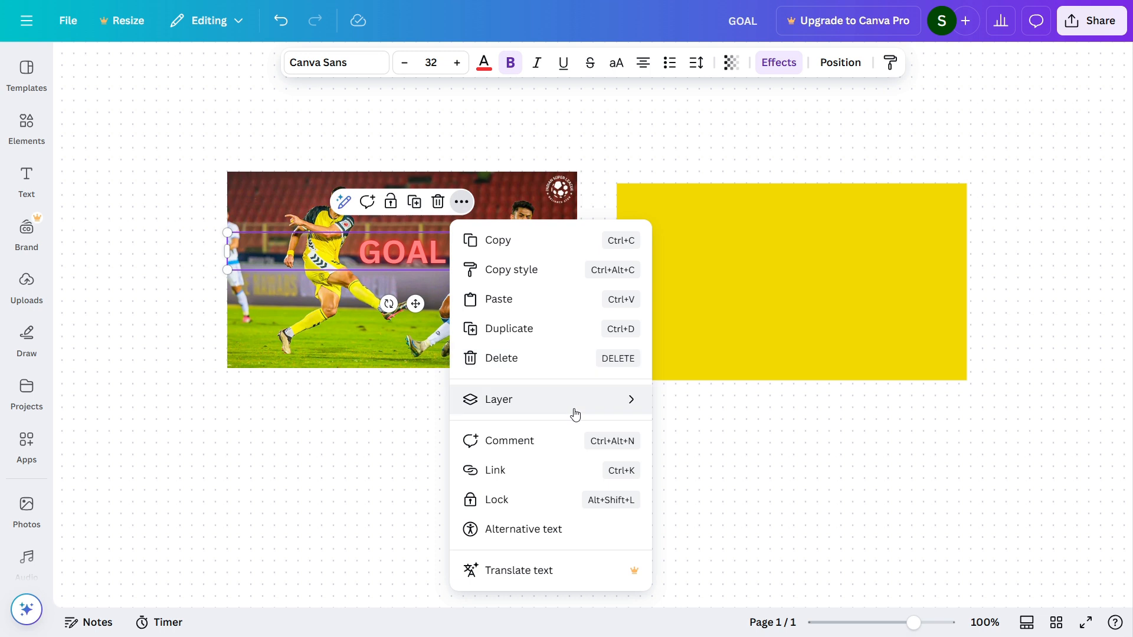
mouse_move(574, 408)
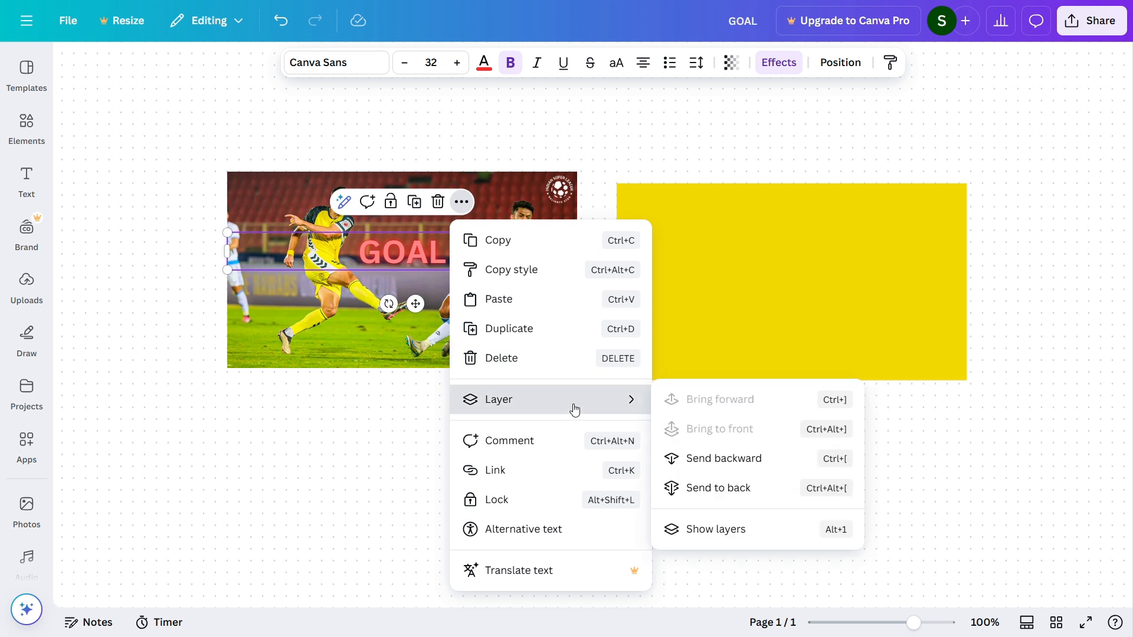
click(698, 465)
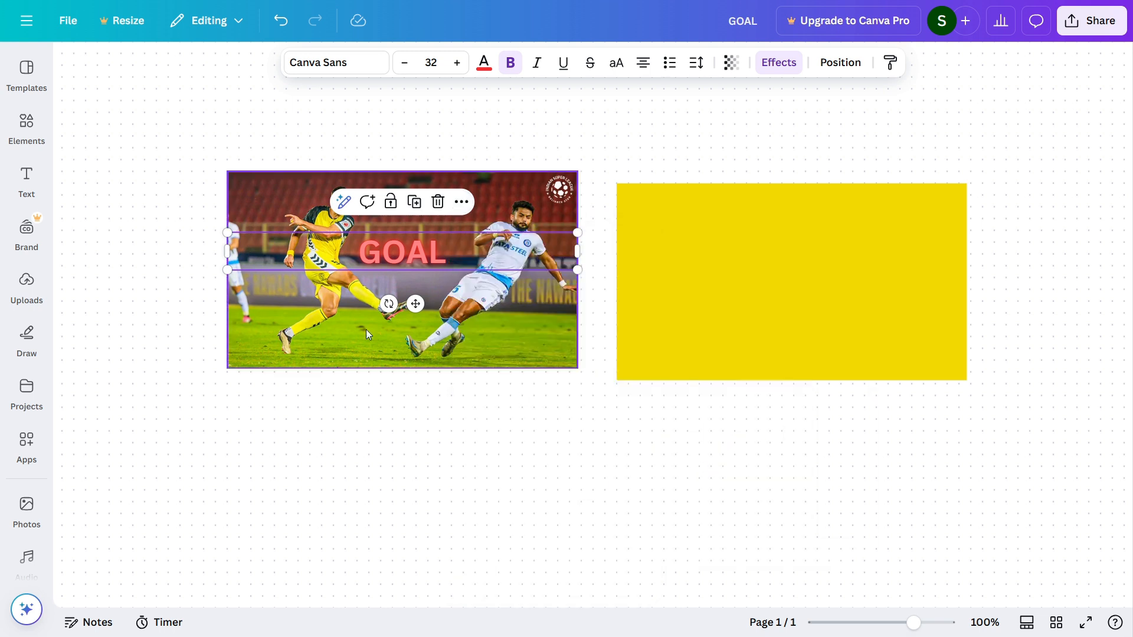
- Enlarge the GOAL heading to a font size of about 67 and place it partly behind both players in the photo
drag(402, 247, 334, 201)
drag(505, 223, 891, 475)
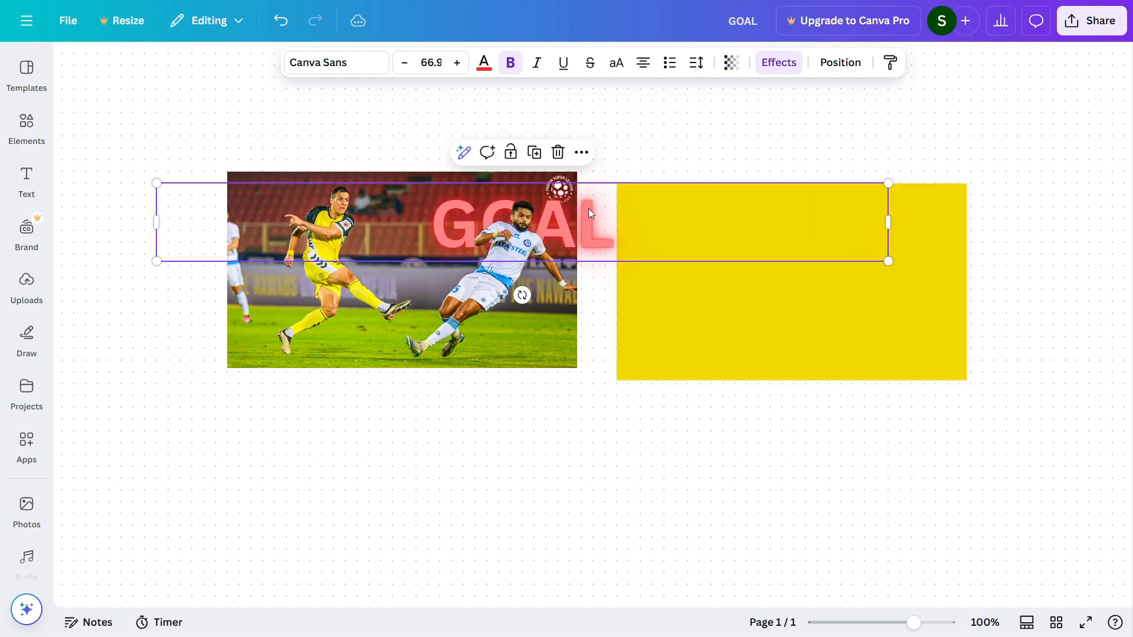
drag(589, 207, 459, 245)
click(517, 373)
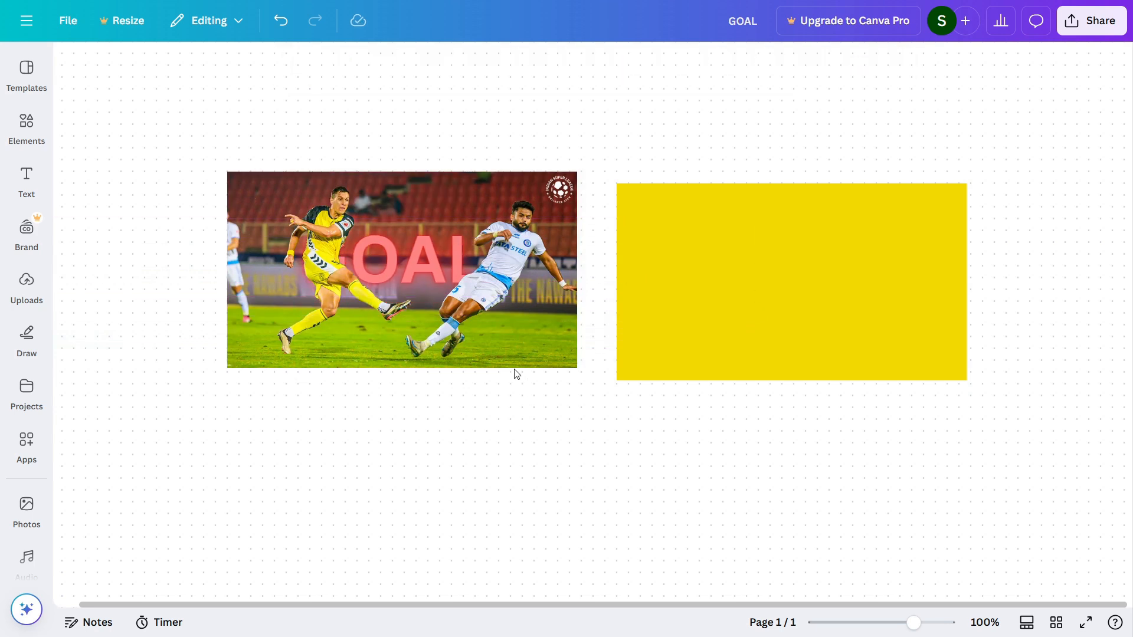
- Shift the cut-out players slightly off the matching players in the photo and undo that move
mouse_move(483, 337)
mouse_down()
mouse_move(522, 310)
mouse_move(494, 328)
mouse_up()
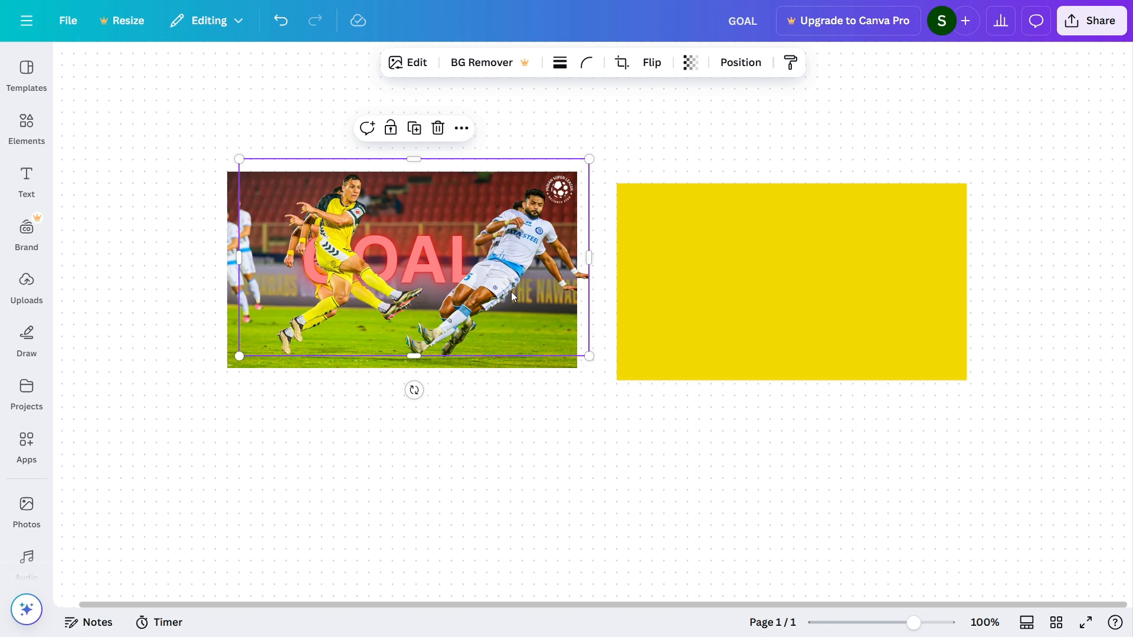
key(ctrl+z)
click(563, 481)
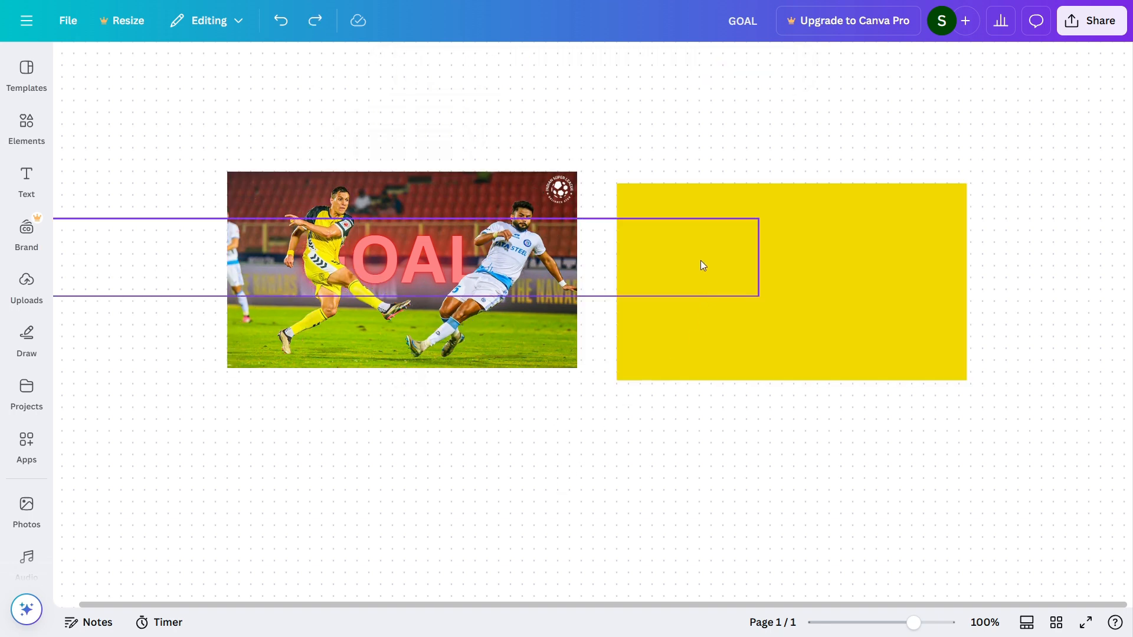
- Move the GOAL heading and the cut-out players onto the yellow rectangle, fitting the cut-out to its edges with the heading behind the players
drag(391, 268, 366, 410)
drag(376, 239, 770, 255)
click(321, 468)
drag(320, 468, 718, 337)
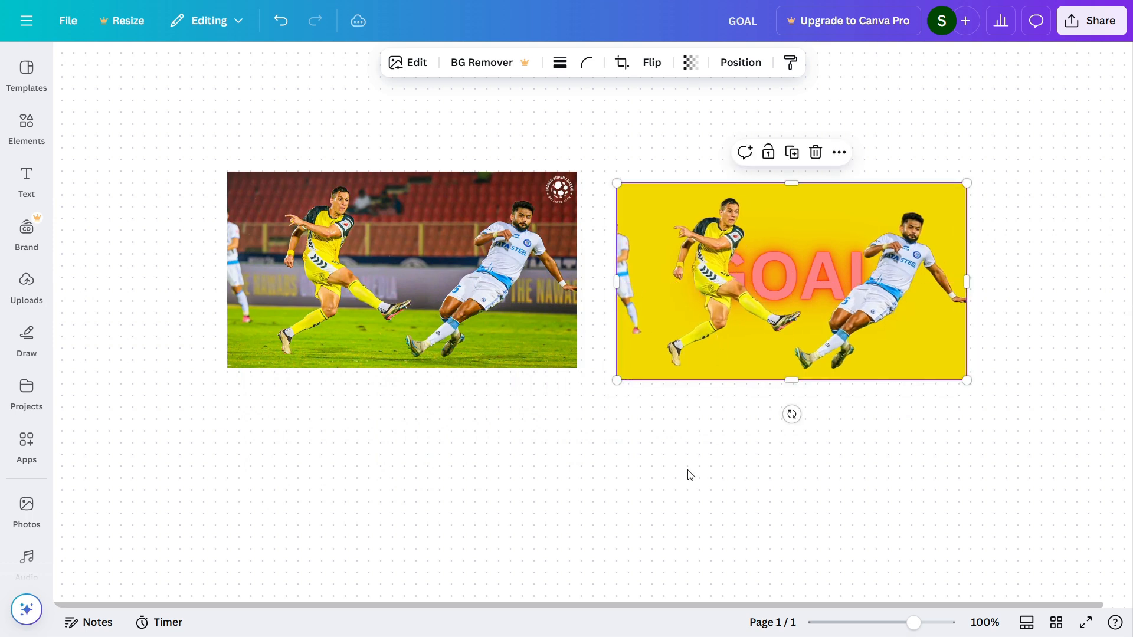
click(656, 459)
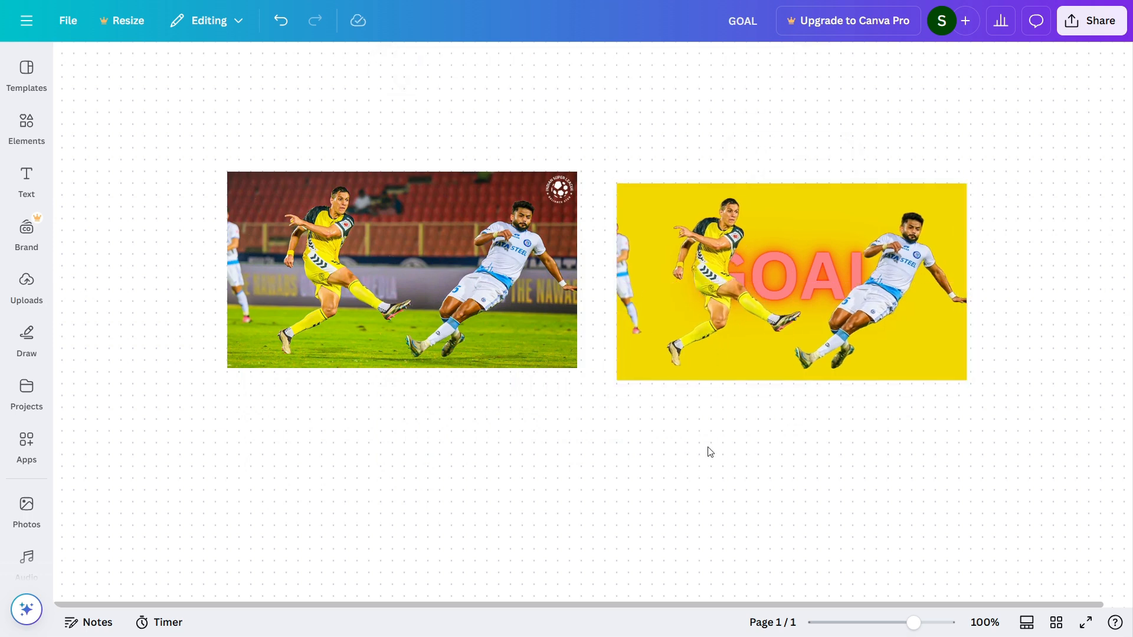